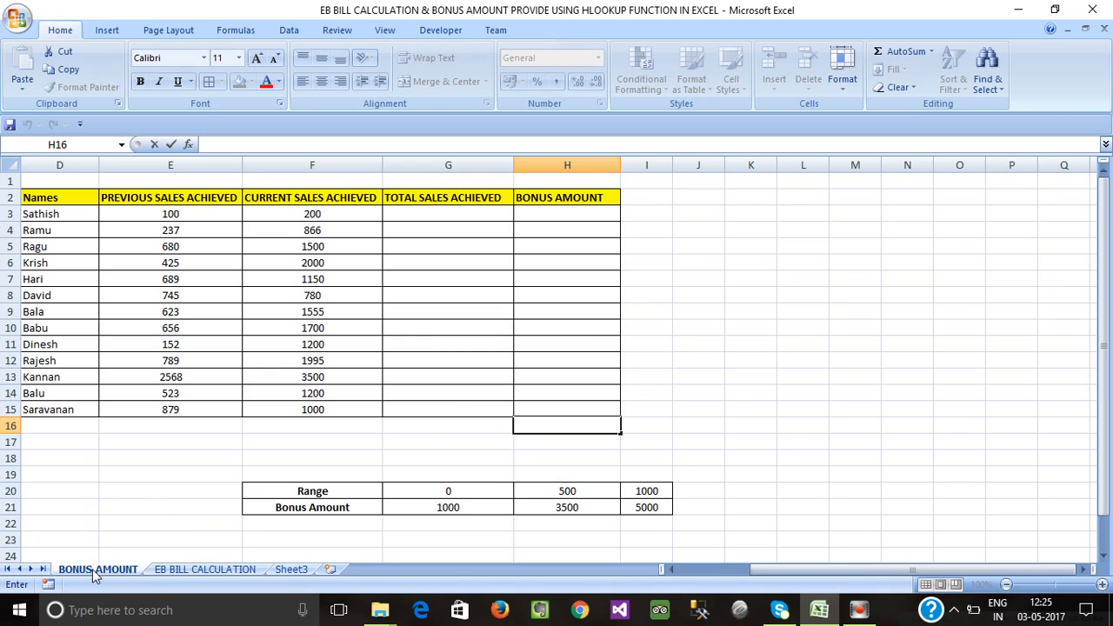
Look over the BONUS AMOUNT and EB BILL CALCULATION sheets, ending on the BONUS AMOUNT sheet.
{"action": "left_click", "coordinate": [111, 539]}
{"action": "key", "text": "Home"}
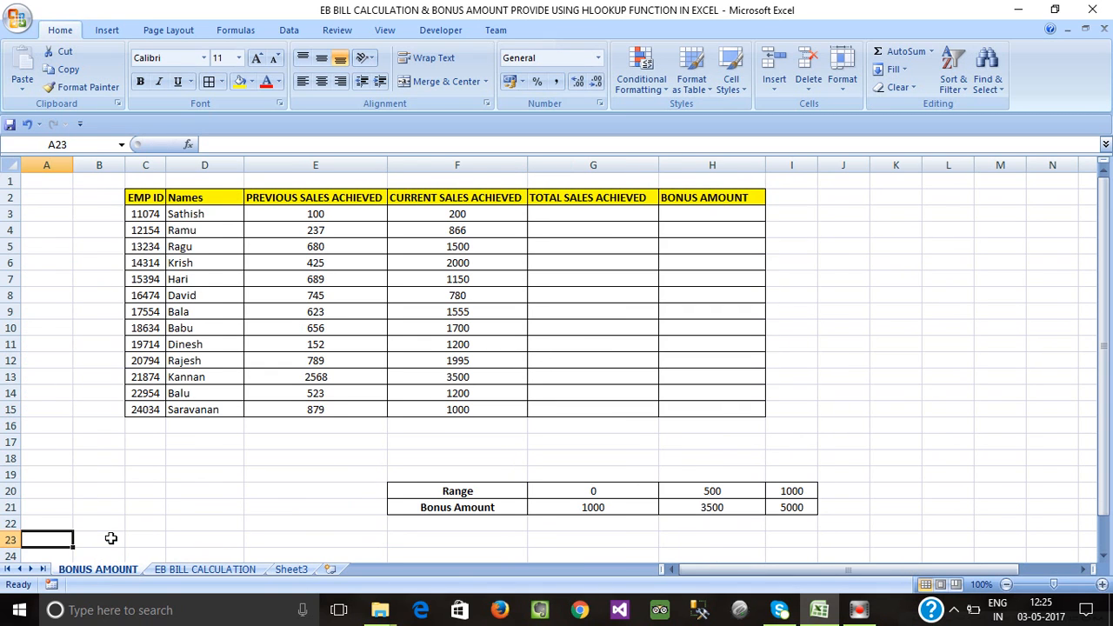
{"action": "left_click", "coordinate": [196, 569]}
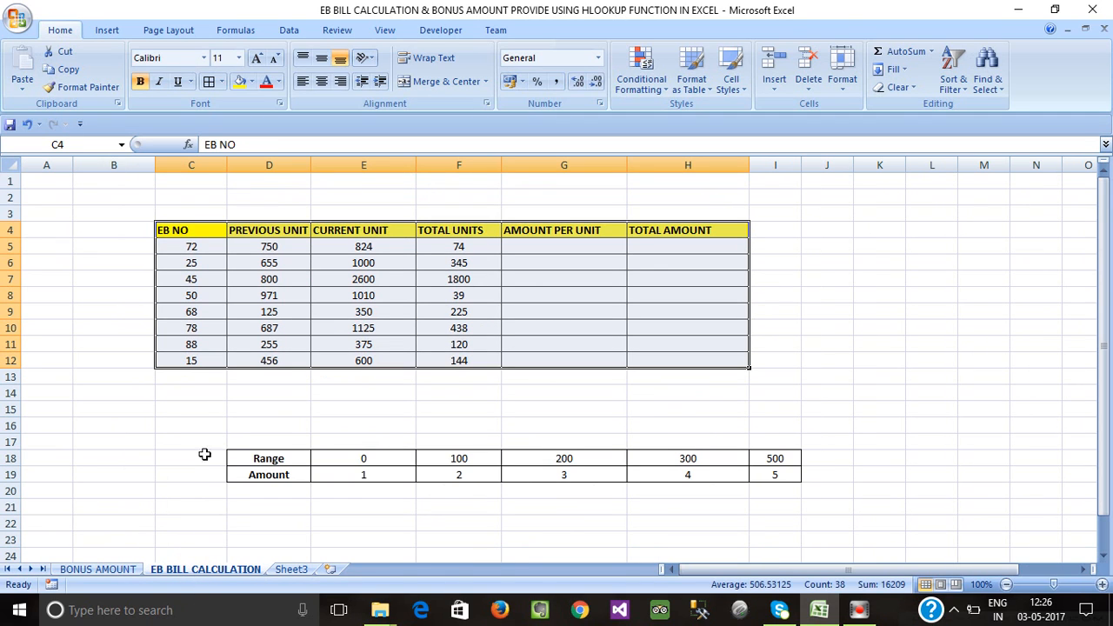
{"action": "left_click", "coordinate": [200, 392]}
{"action": "left_click", "coordinate": [97, 571]}
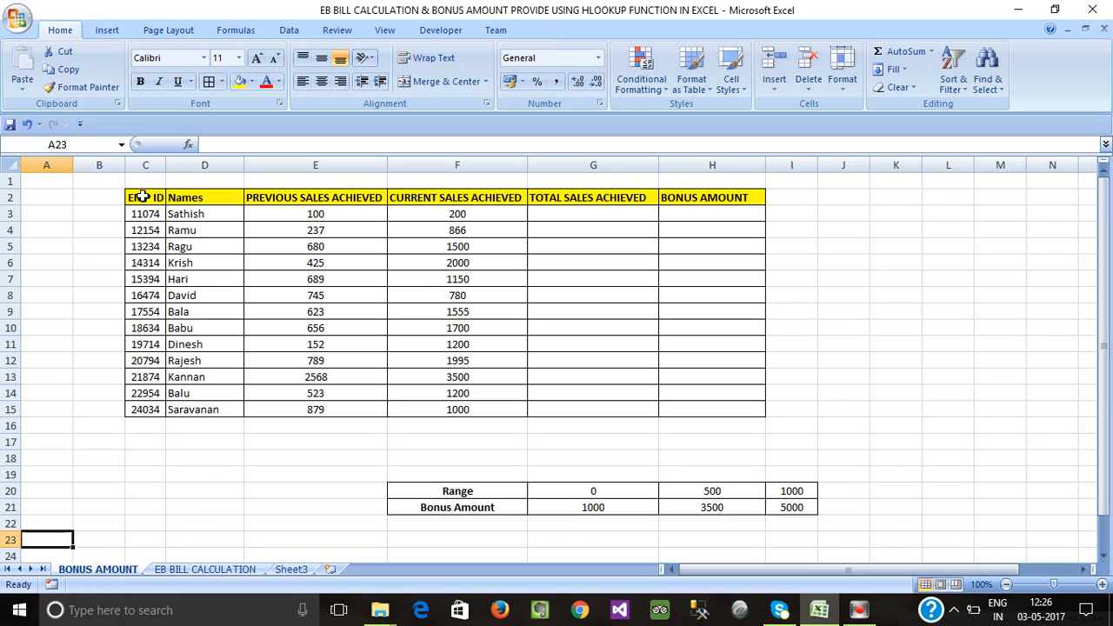
Examine the employee sales table, going through its names, previous sales and current sales columns.
{"action": "left_click_drag", "start_coordinate": [143, 197], "coordinate": [729, 404]}
{"action": "left_click", "coordinate": [227, 311]}
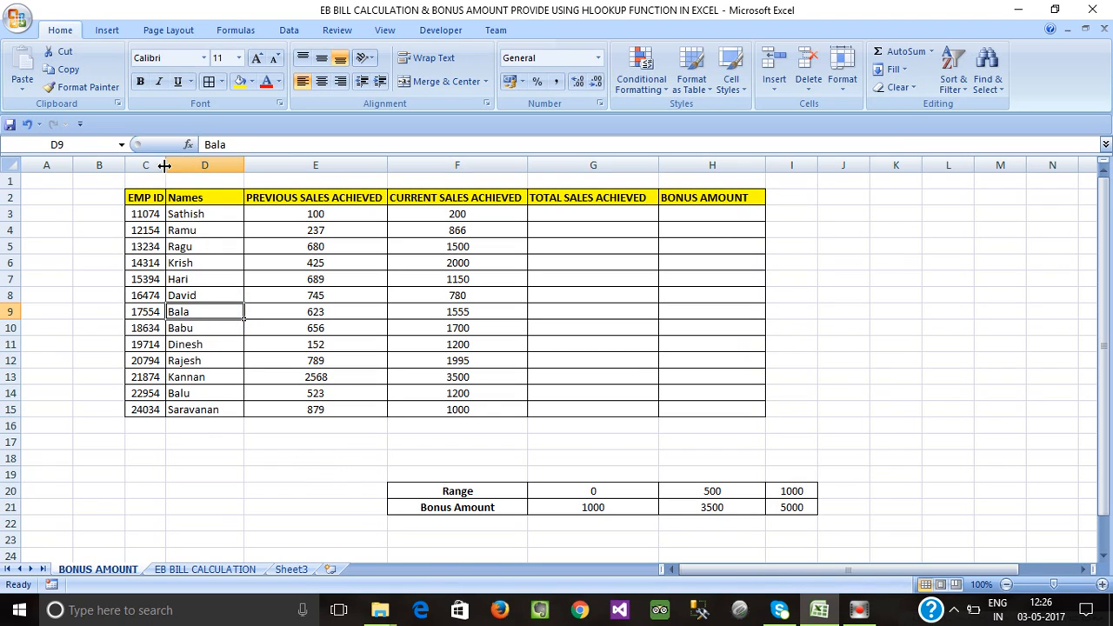
{"action": "left_click", "coordinate": [203, 164]}
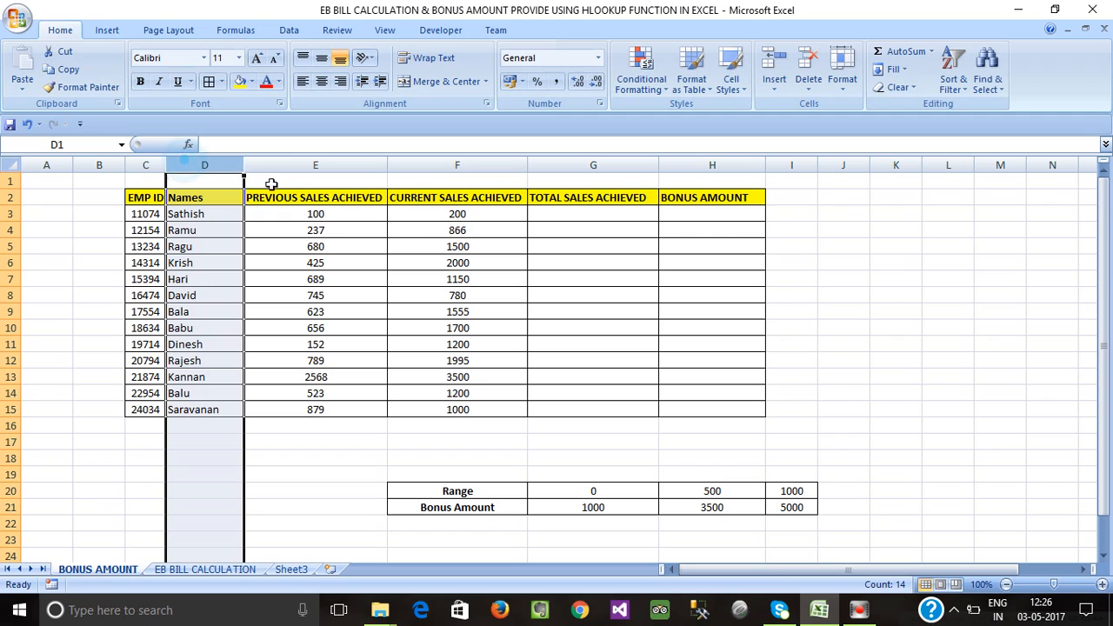
{"action": "left_click", "coordinate": [330, 214]}
{"action": "left_click", "coordinate": [372, 246]}
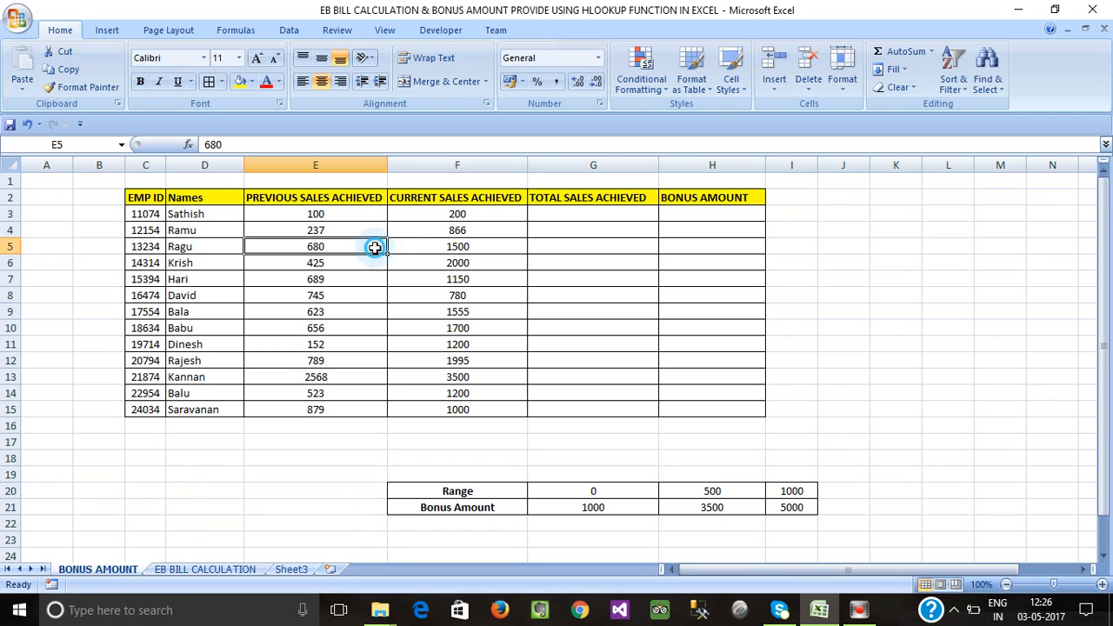
{"action": "left_click", "coordinate": [448, 160]}
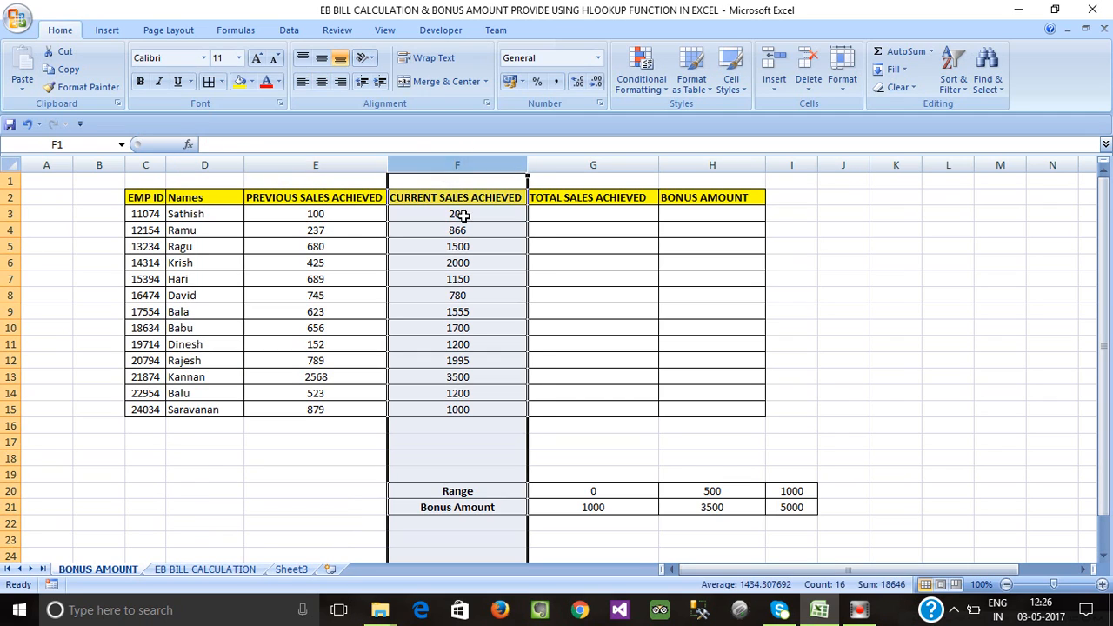
{"action": "left_click", "coordinate": [461, 215]}
{"action": "left_click", "coordinate": [506, 276]}
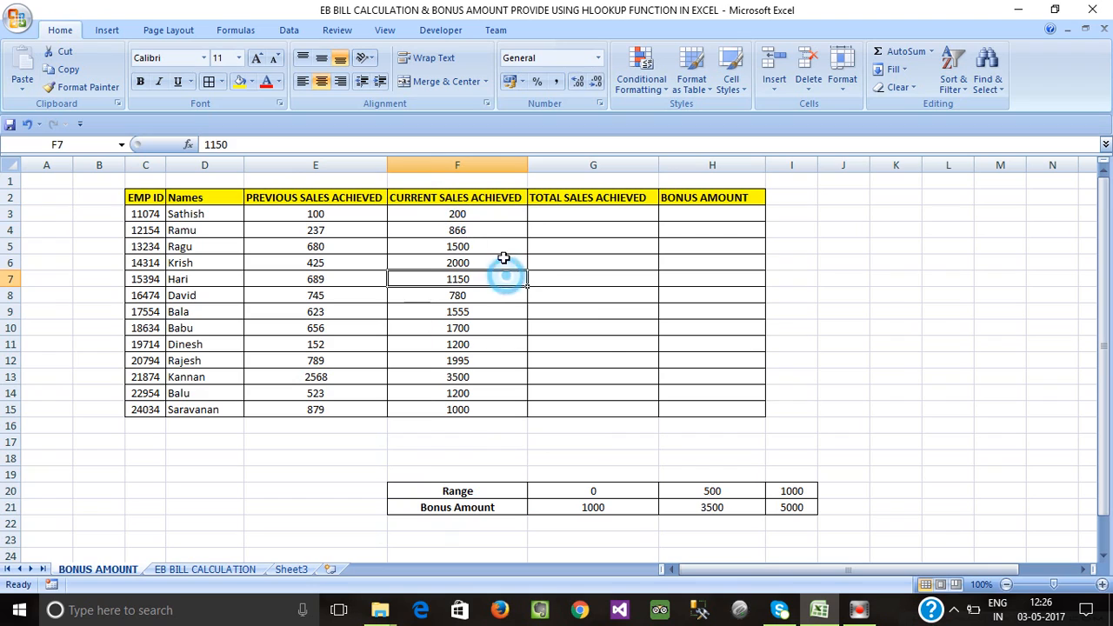
Calculate the first employee's total sales achieved in G3 with the formula =F3-E3.
{"action": "left_click", "coordinate": [558, 214]}
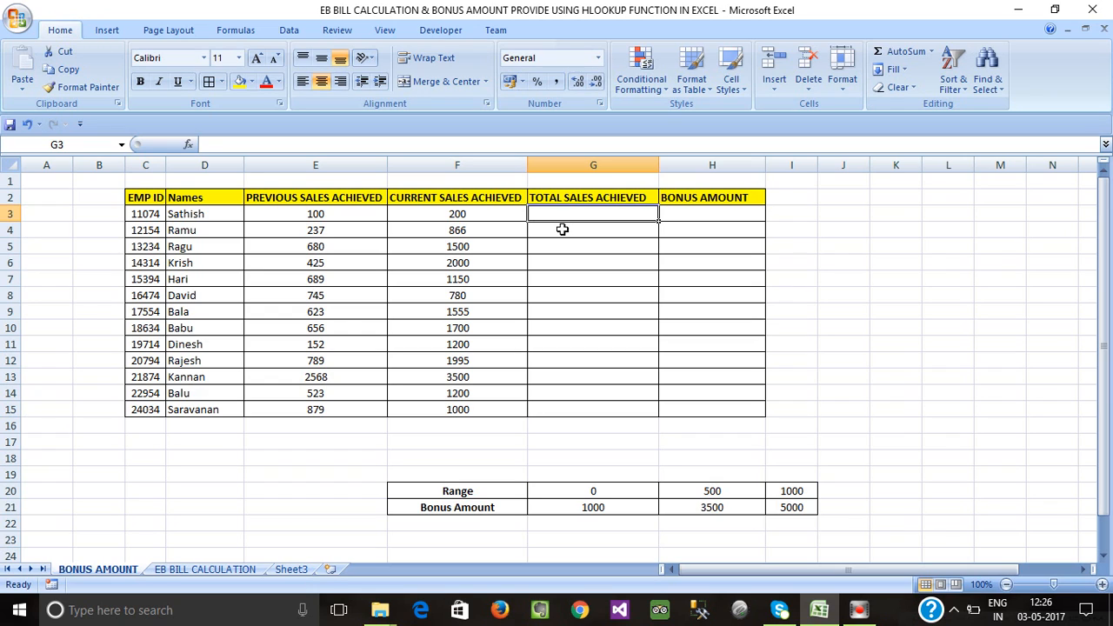
{"action": "type", "text": "="}
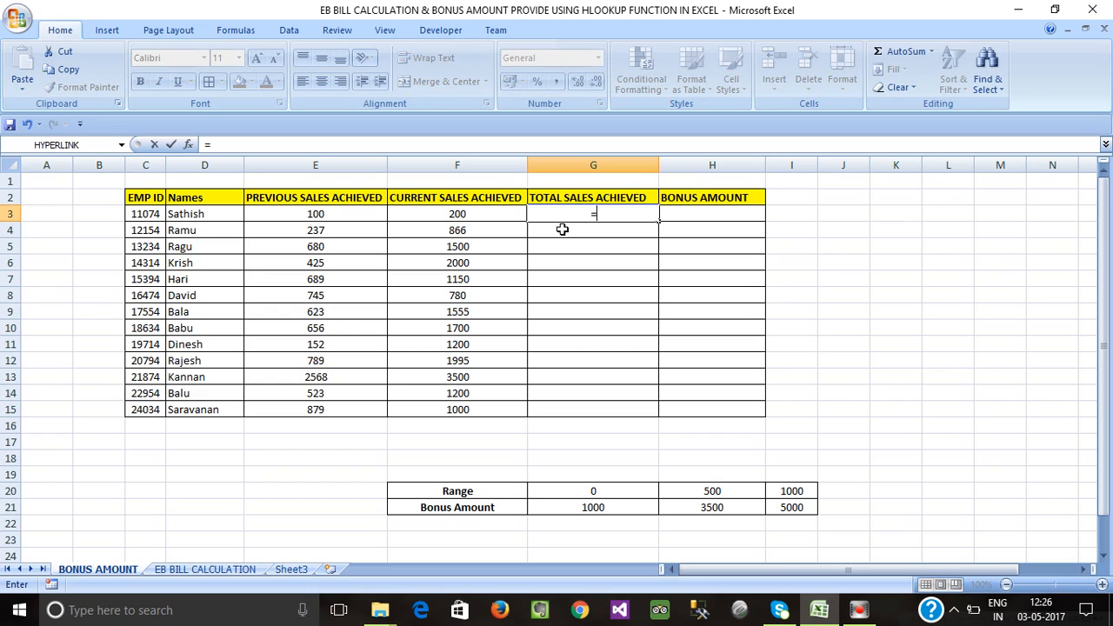
{"action": "left_click", "coordinate": [467, 213]}
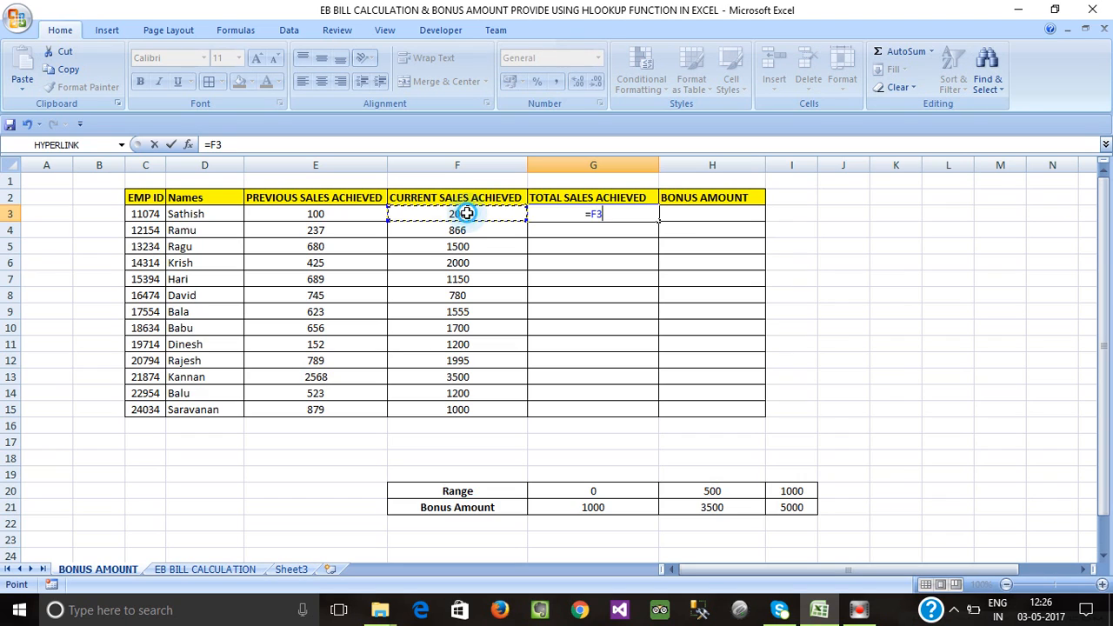
{"action": "type", "text": "-"}
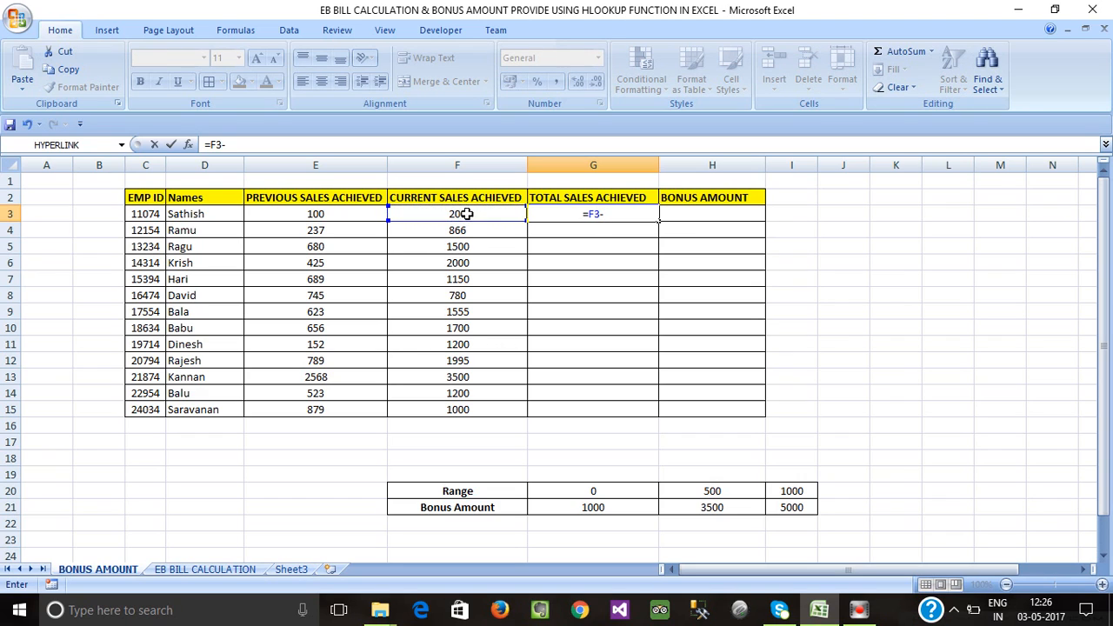
{"action": "left_click", "coordinate": [339, 214]}
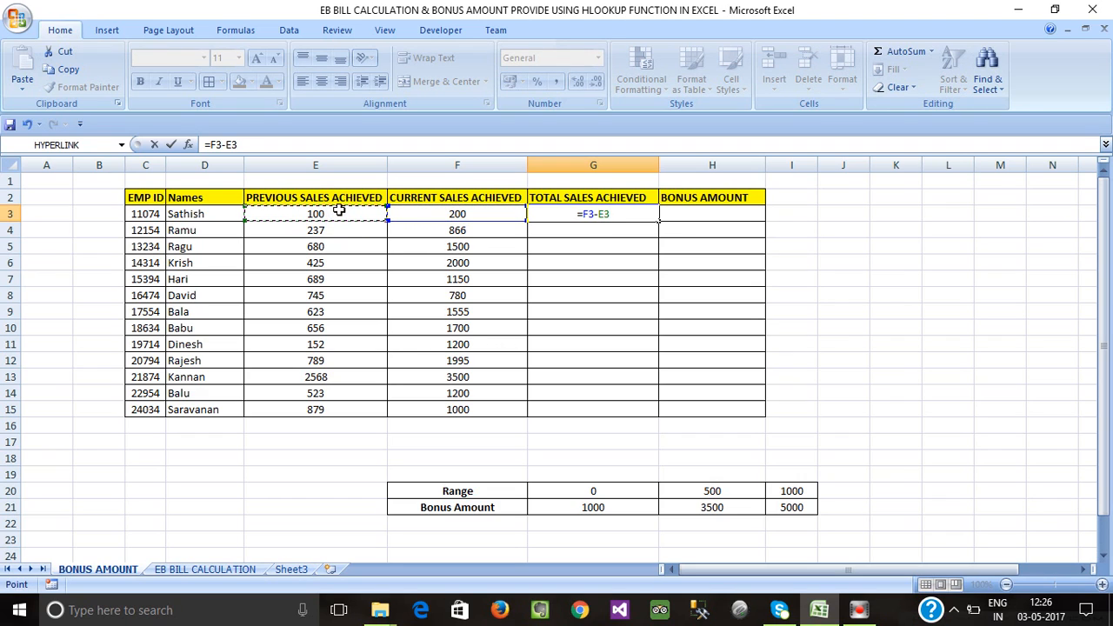
{"action": "key", "text": "Return"}
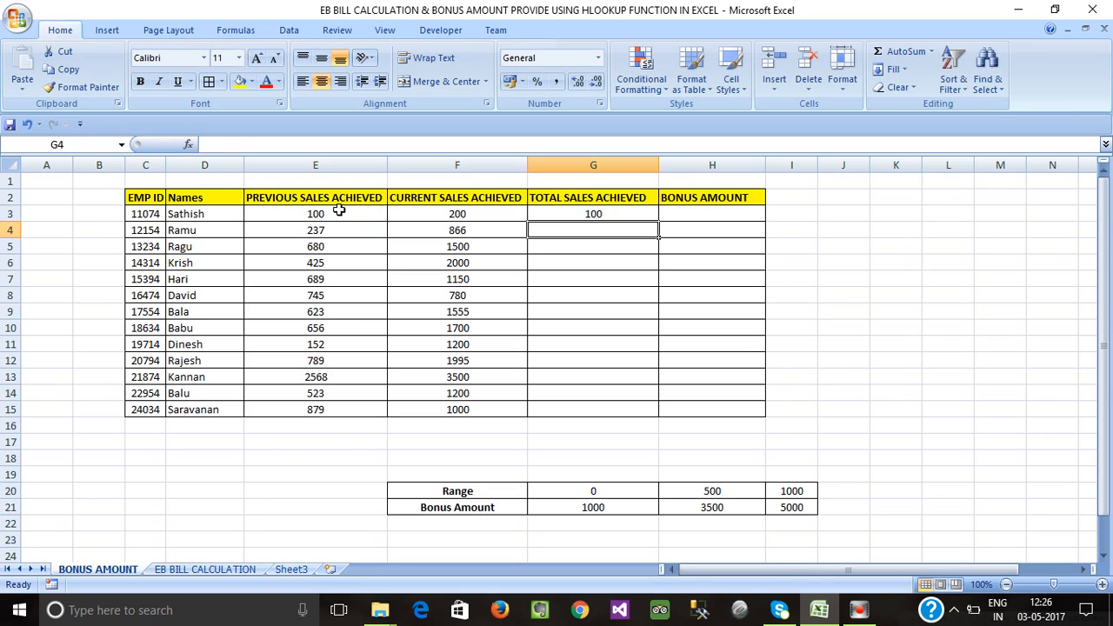
Fill the total sales formula from G3 down to G15 for the remaining employees.
{"action": "left_click", "coordinate": [576, 213]}
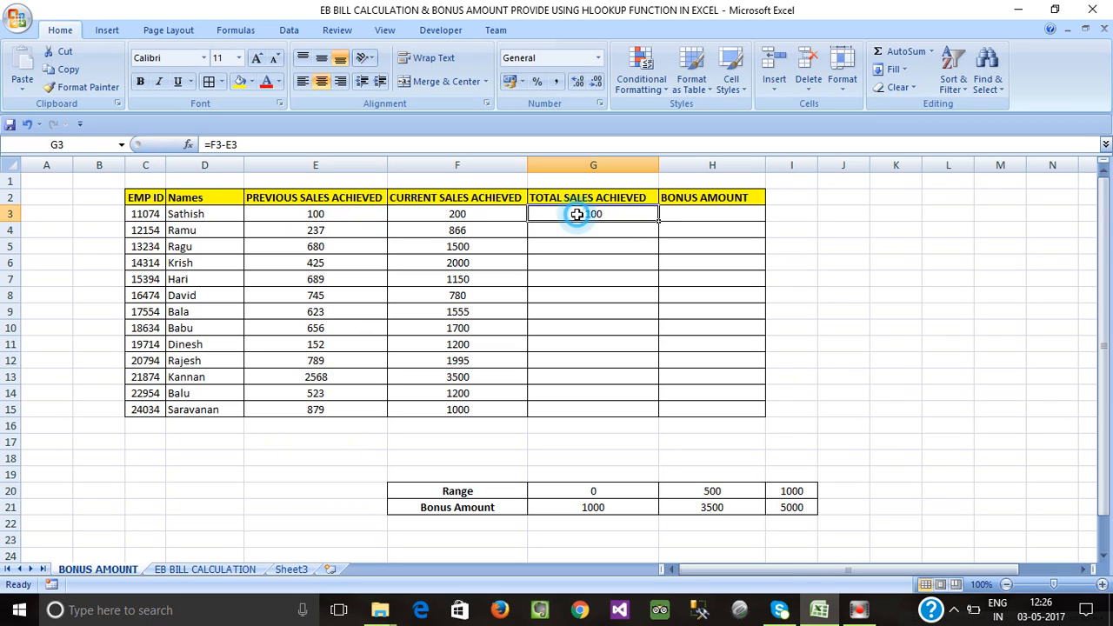
{"action": "double_click", "coordinate": [659, 222]}
{"action": "left_click", "coordinate": [604, 233]}
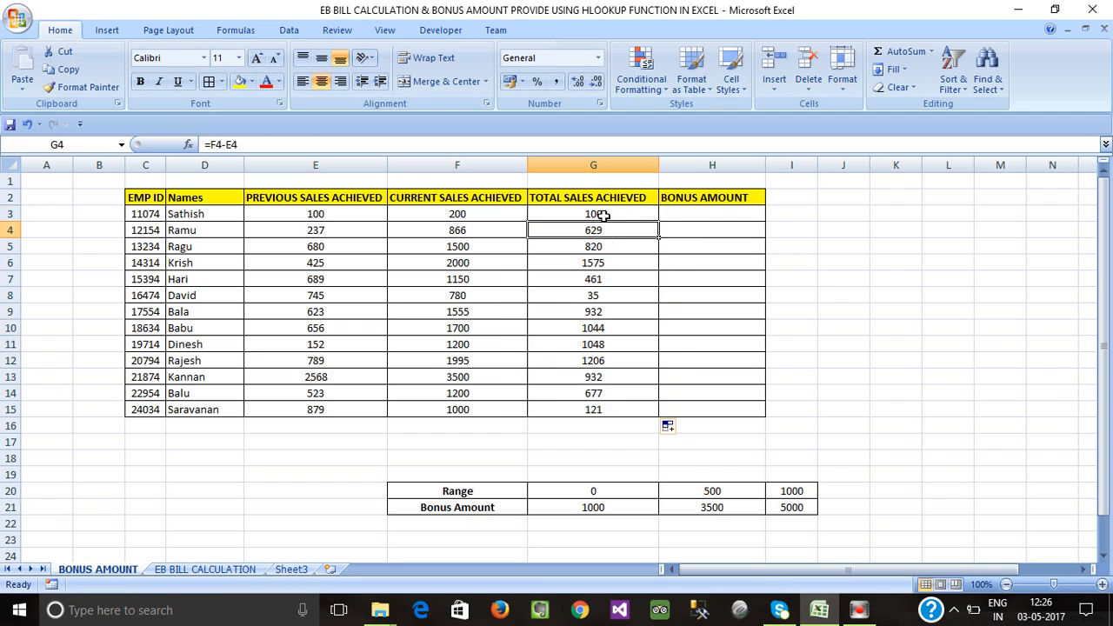
{"action": "left_click_drag", "start_coordinate": [603, 215], "coordinate": [597, 411]}
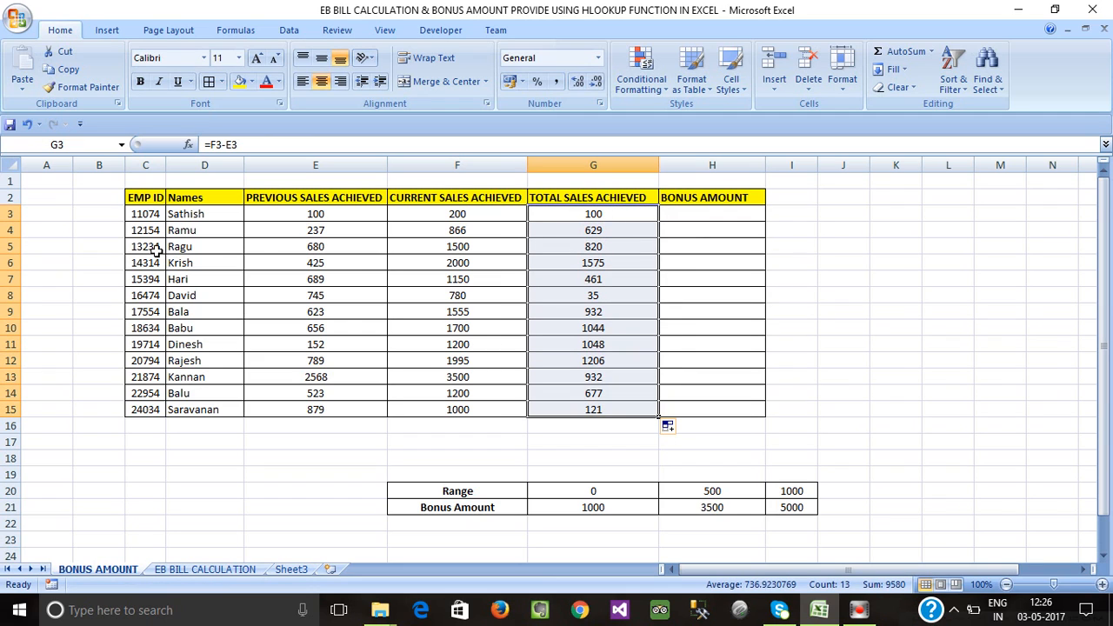
Compare the current and previous sales columns with the total sales achieved in G3:G15.
{"action": "left_click_drag", "start_coordinate": [183, 216], "coordinate": [617, 229]}
{"action": "left_click_drag", "start_coordinate": [186, 238], "coordinate": [415, 266]}
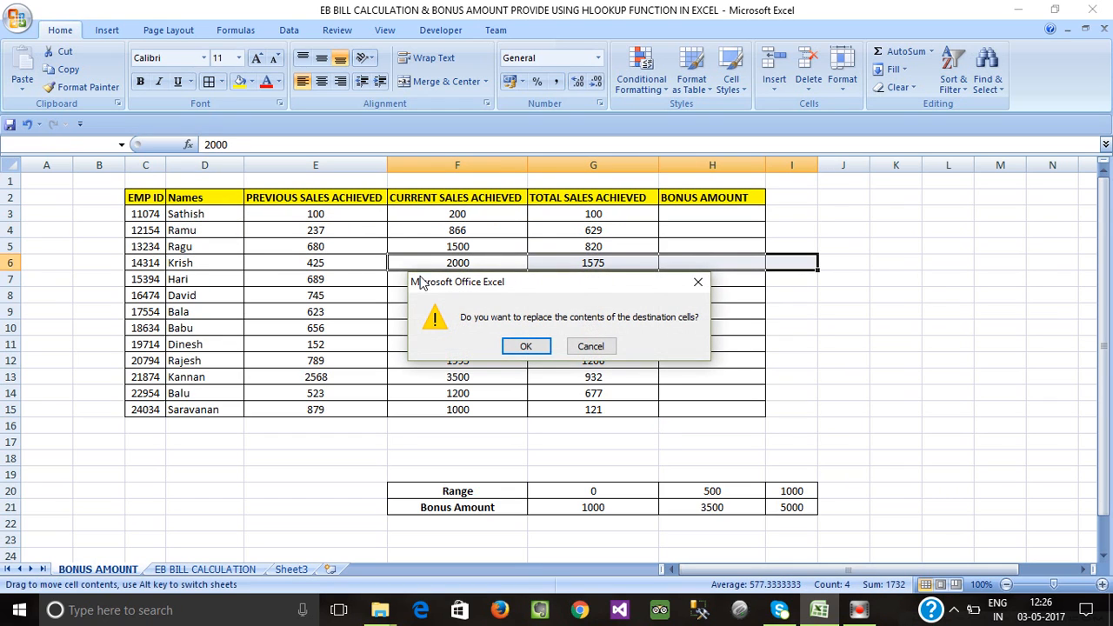
{"action": "key", "text": "Escape"}
{"action": "left_click", "coordinate": [511, 309]}
{"action": "left_click", "coordinate": [539, 261]}
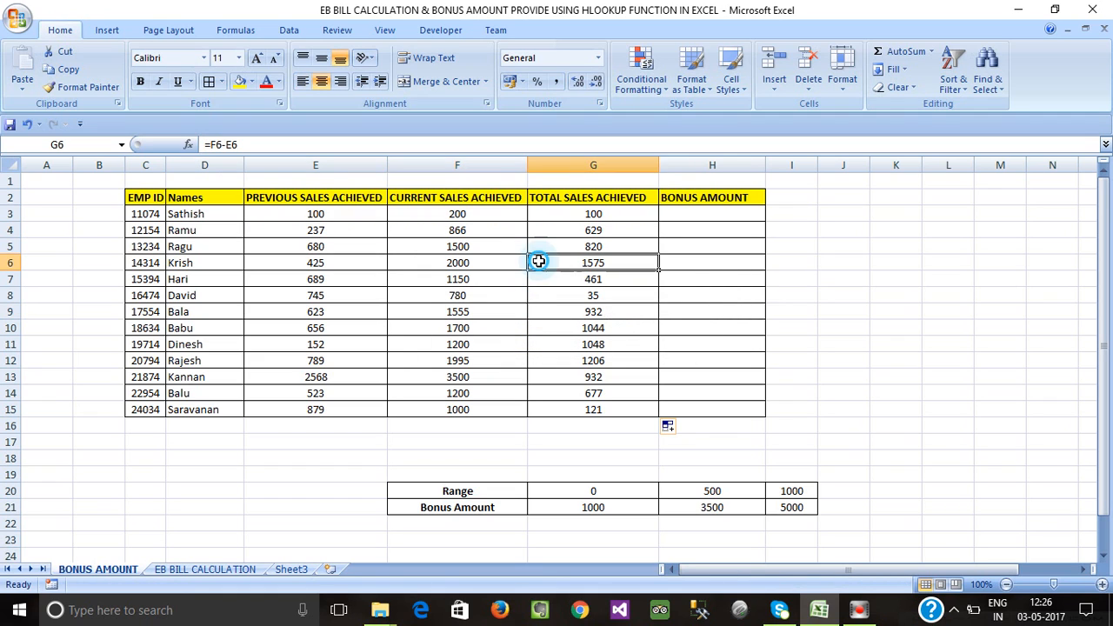
{"action": "left_click_drag", "start_coordinate": [421, 193], "coordinate": [445, 410]}
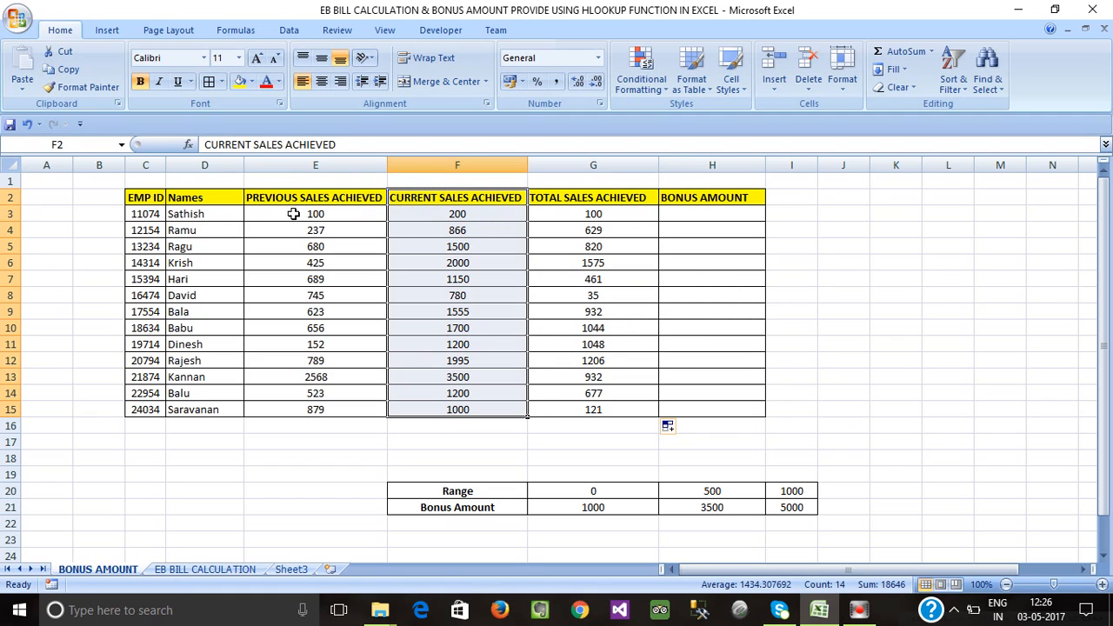
{"action": "left_click_drag", "start_coordinate": [296, 199], "coordinate": [322, 412]}
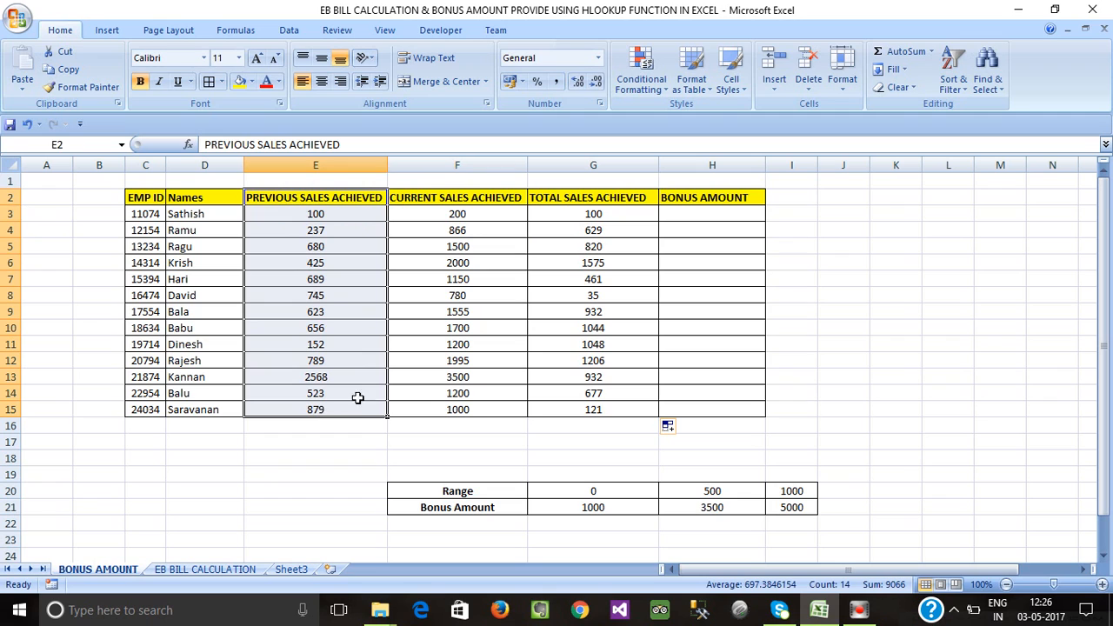
{"action": "left_click_drag", "start_coordinate": [604, 215], "coordinate": [608, 411]}
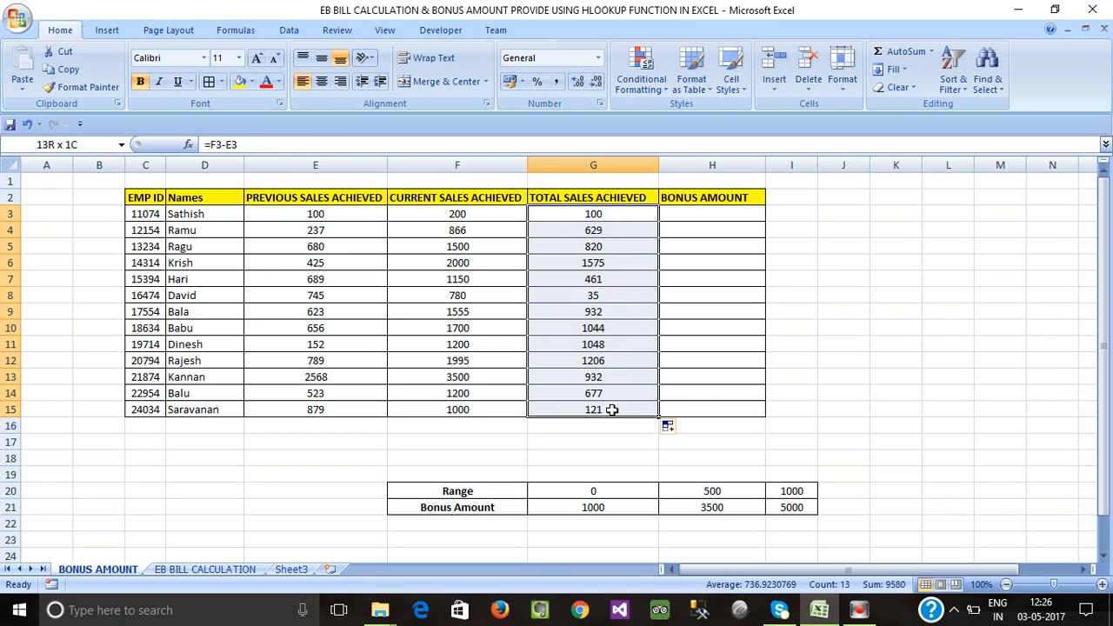
{"action": "left_click", "coordinate": [699, 362]}
{"action": "left_click", "coordinate": [593, 216]}
{"action": "left_click_drag", "start_coordinate": [598, 226], "coordinate": [631, 409]}
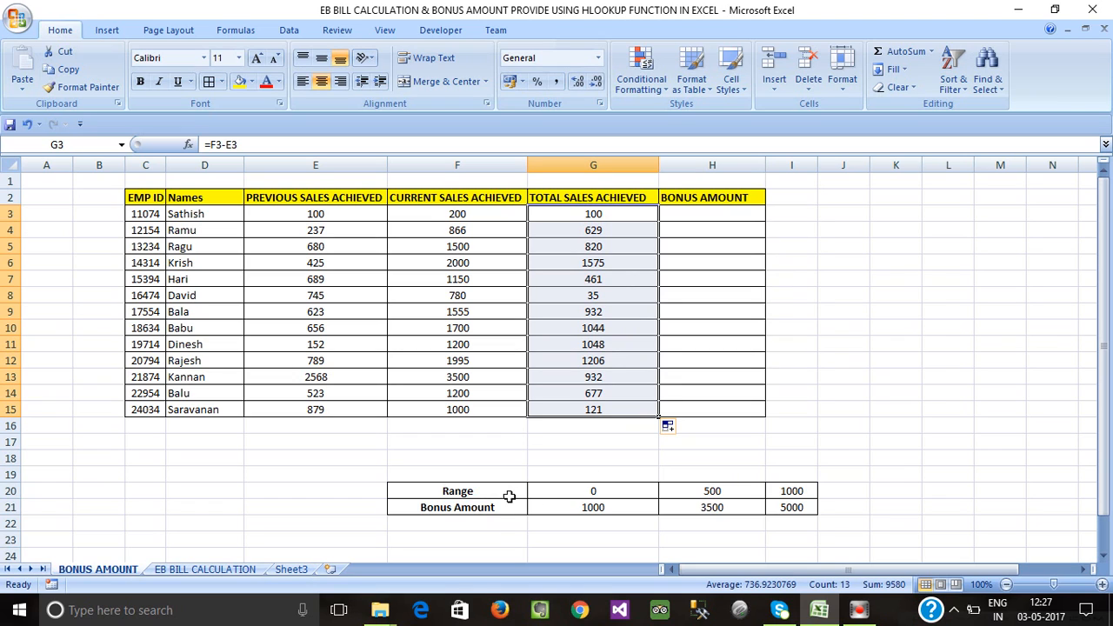
Examine the bonus lookup table in F20:I21, matching each range threshold with its bonus amount.
{"action": "left_click_drag", "start_coordinate": [547, 495], "coordinate": [812, 510]}
{"action": "left_click", "coordinate": [686, 375]}
{"action": "left_click", "coordinate": [218, 214]}
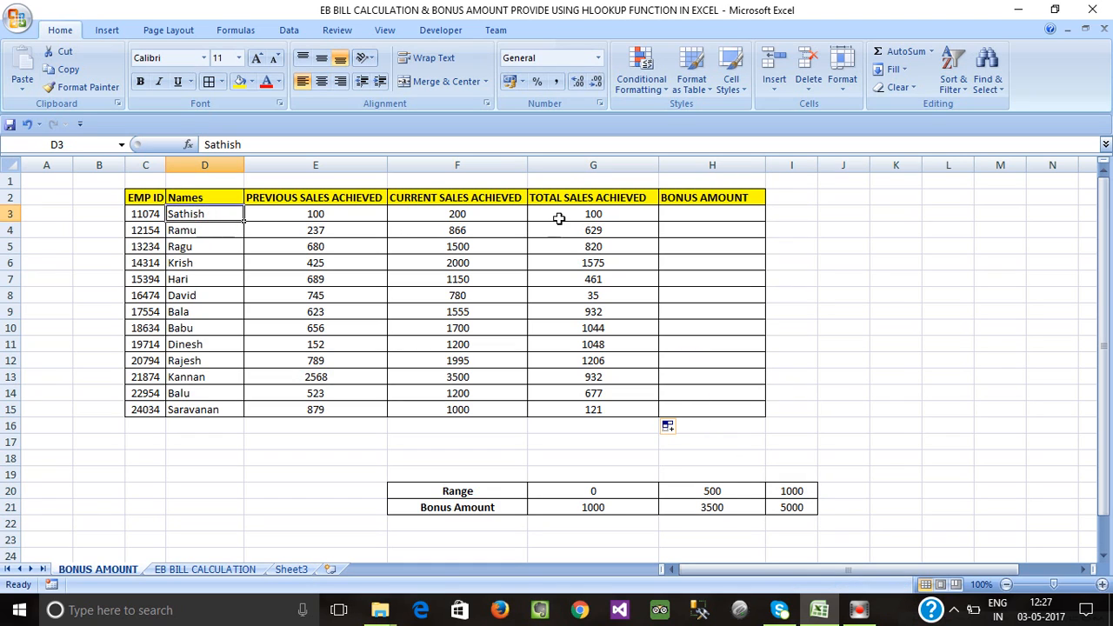
{"action": "left_click", "coordinate": [596, 216]}
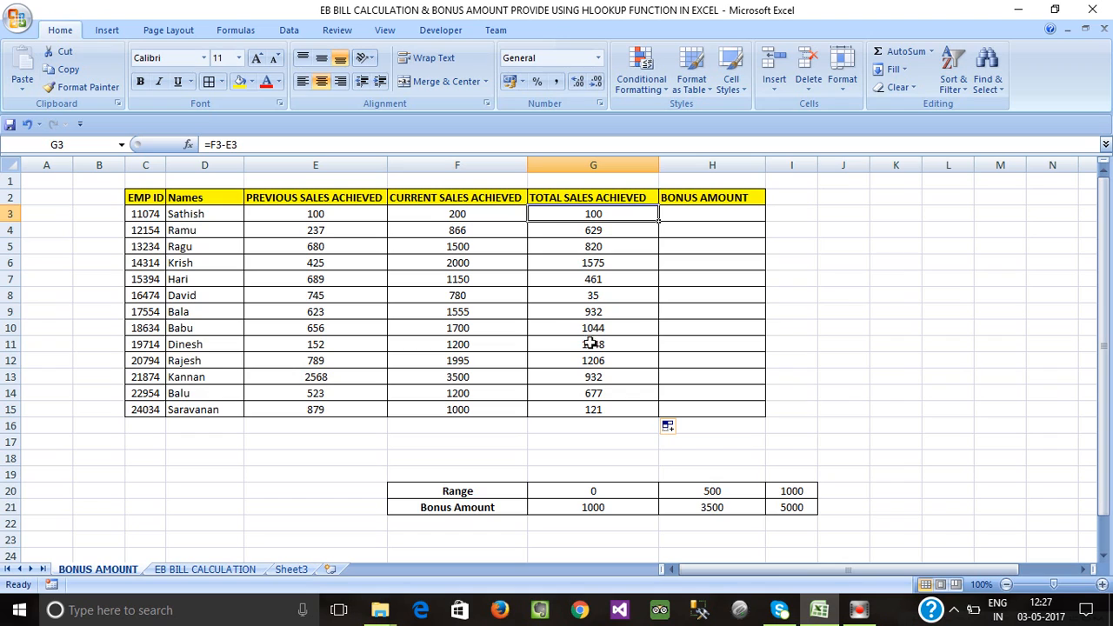
{"action": "left_click", "coordinate": [555, 513]}
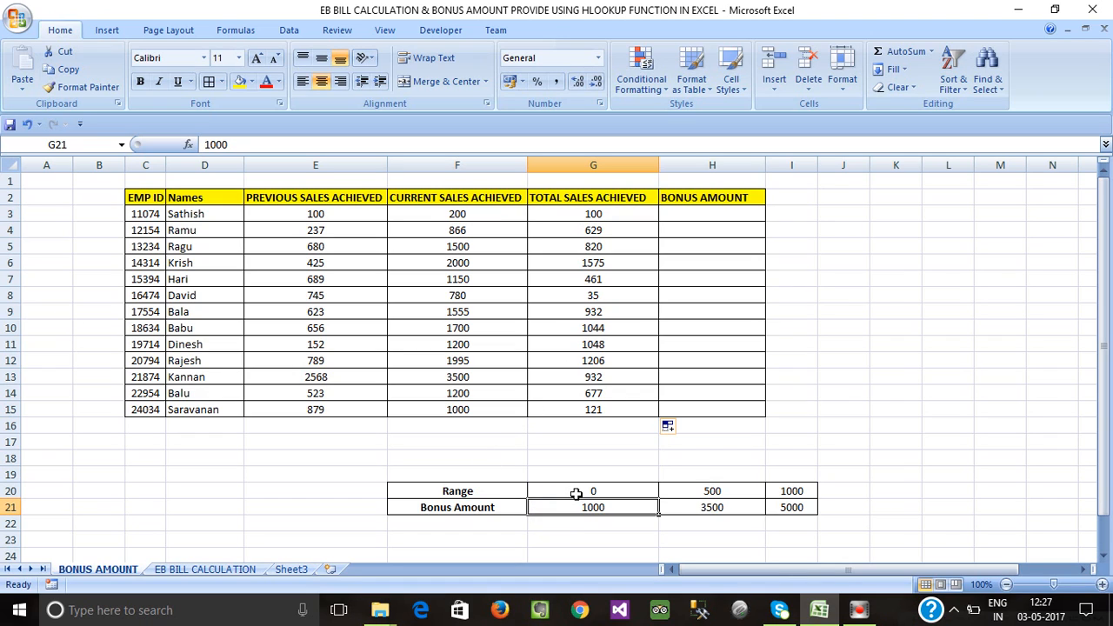
{"action": "left_click", "coordinate": [575, 493]}
{"action": "left_click", "coordinate": [706, 491]}
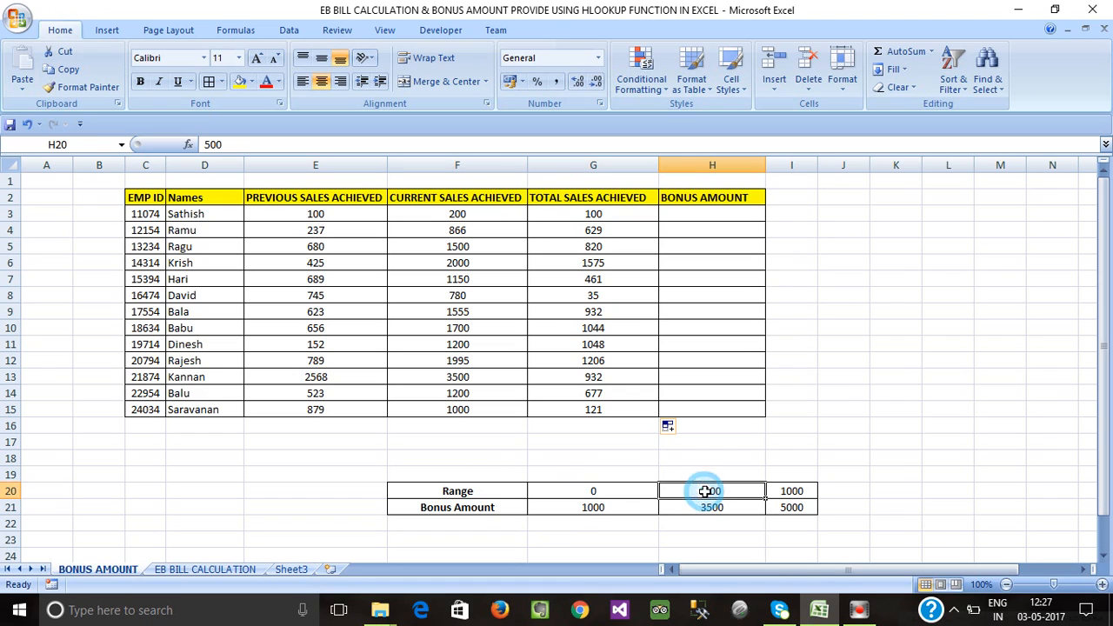
{"action": "left_click", "coordinate": [594, 507]}
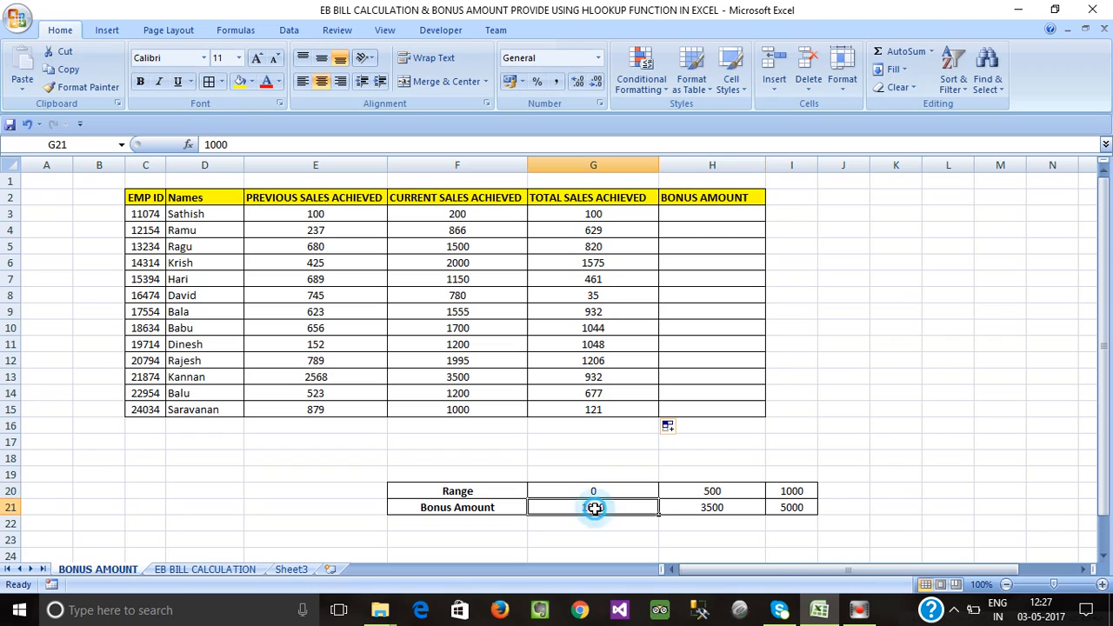
{"action": "left_click", "coordinate": [705, 490]}
{"action": "left_click", "coordinate": [800, 490]}
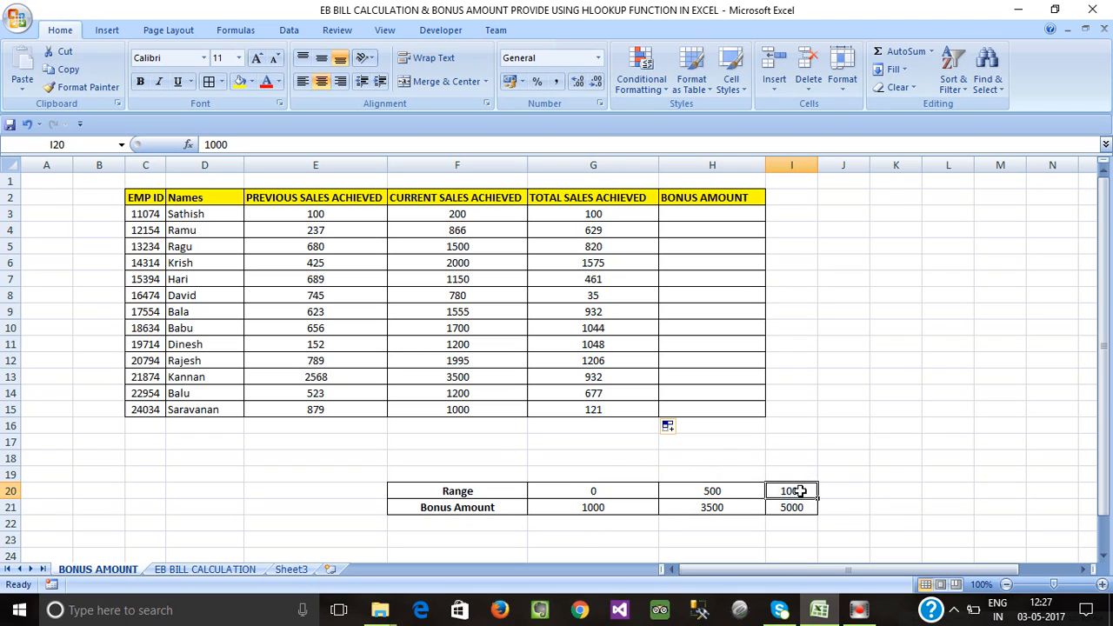
{"action": "left_click", "coordinate": [708, 509]}
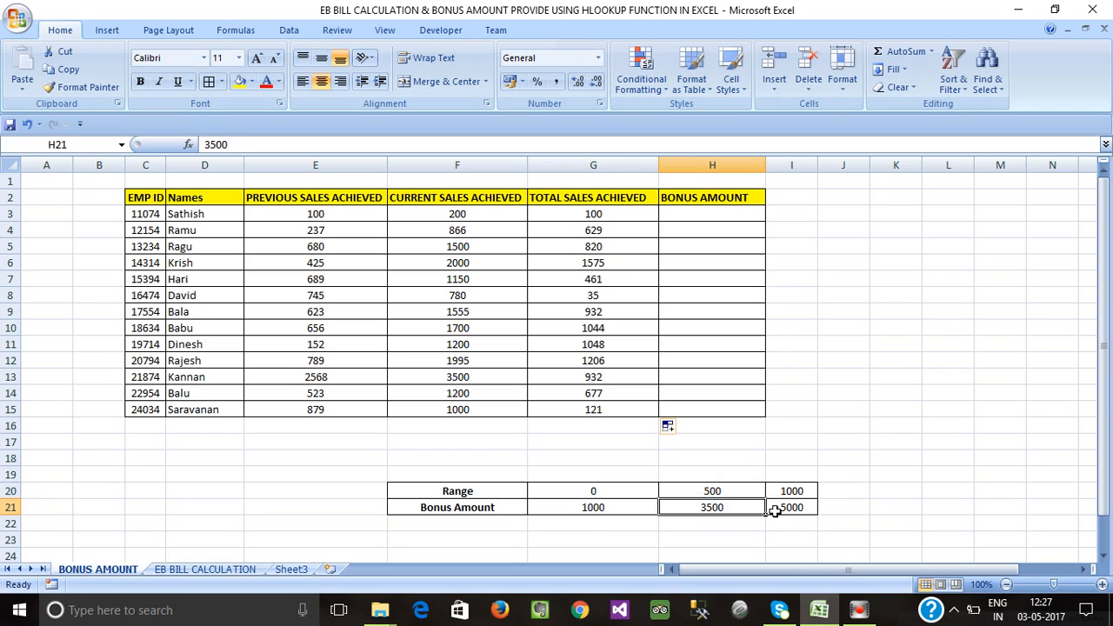
{"action": "left_click", "coordinate": [798, 491]}
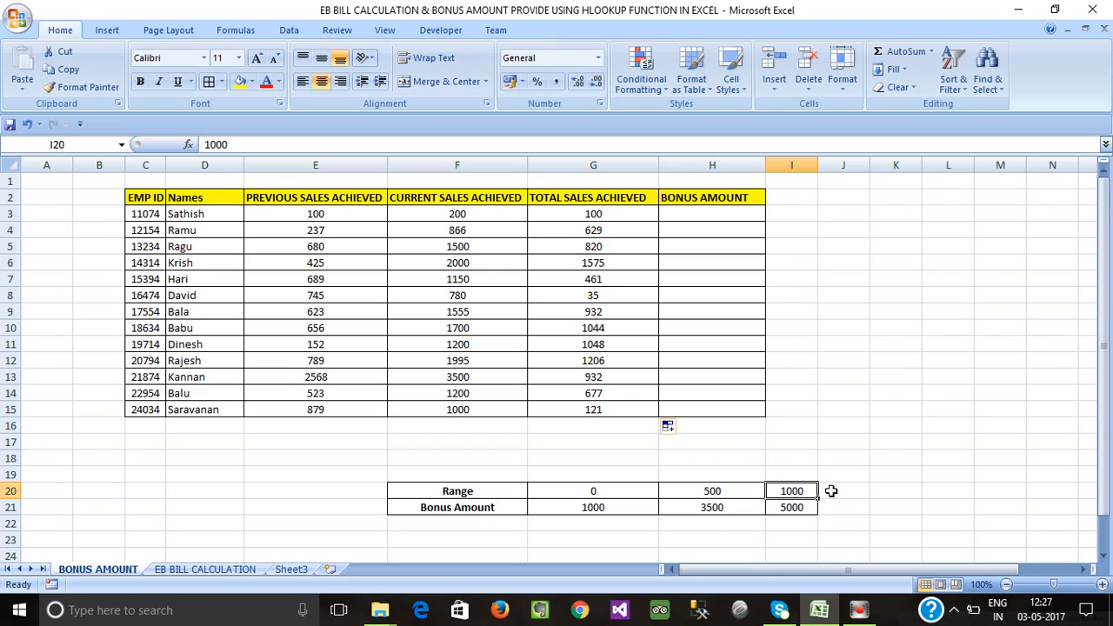
{"action": "left_click", "coordinate": [799, 508]}
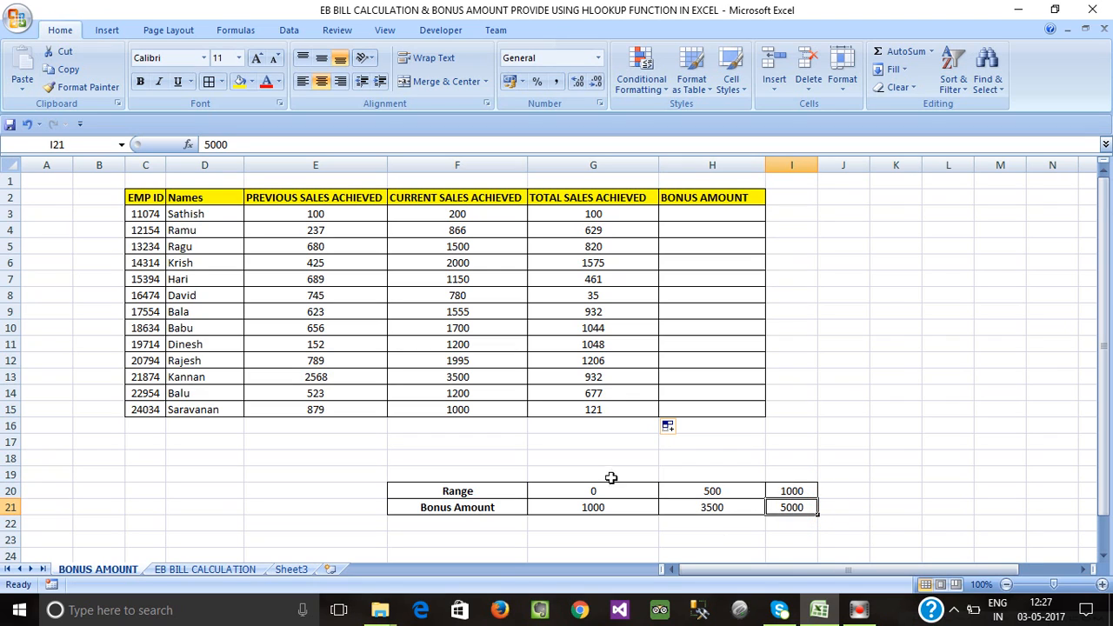
{"action": "left_click_drag", "start_coordinate": [474, 497], "coordinate": [795, 511]}
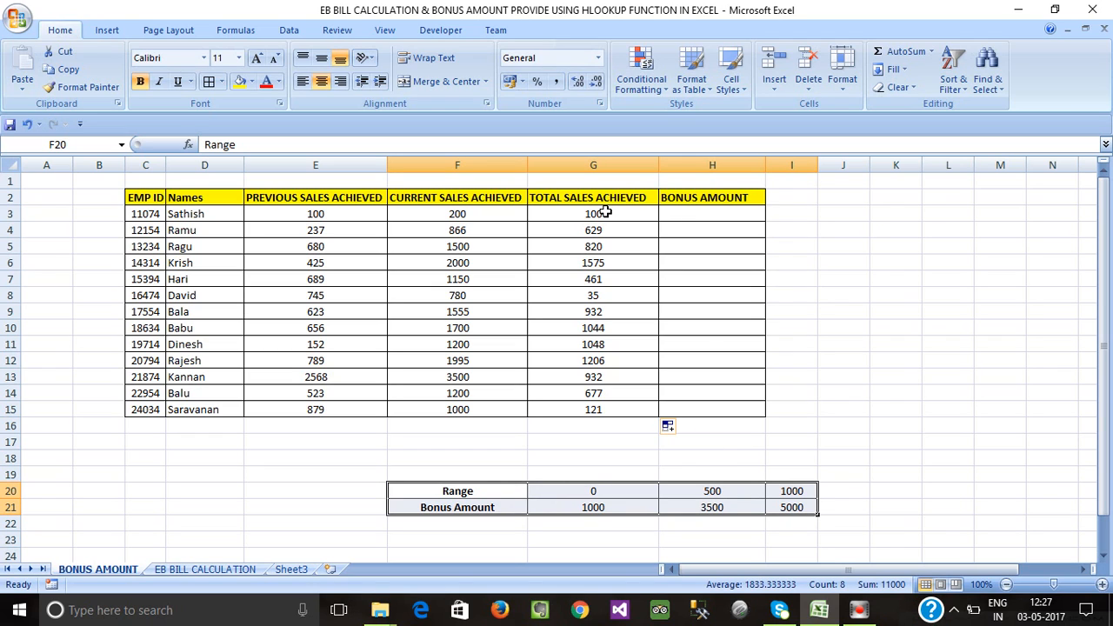
Check the totals in G3:G15 against the bonus table F20:I21, ending on the first bonus amount cell, H3.
{"action": "left_click_drag", "start_coordinate": [600, 212], "coordinate": [603, 405]}
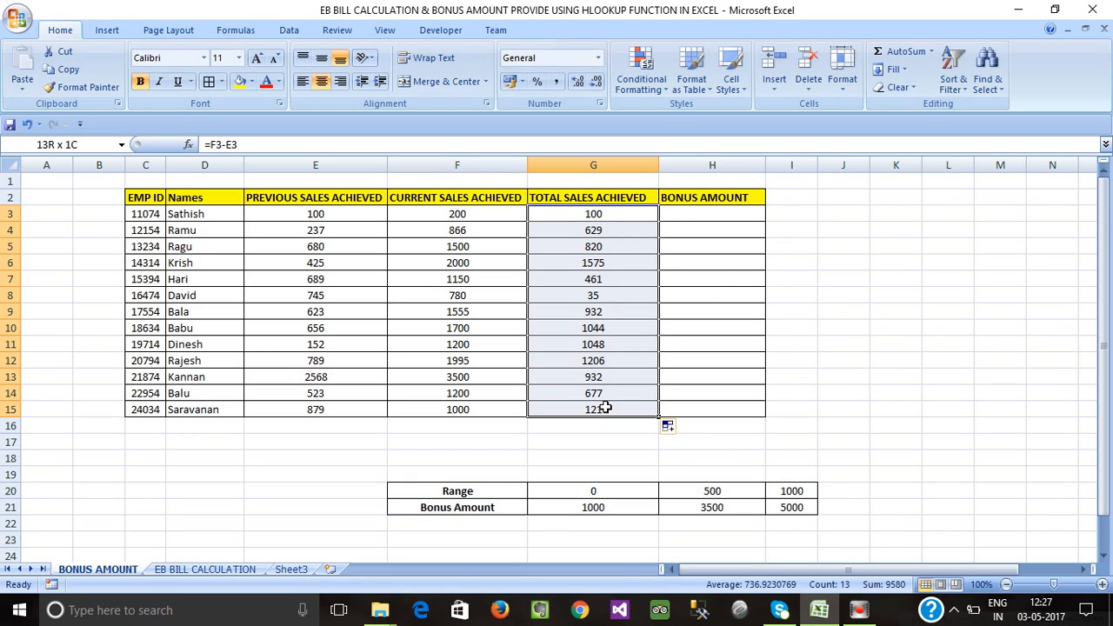
{"action": "left_click", "coordinate": [707, 215]}
{"action": "left_click_drag", "start_coordinate": [476, 494], "coordinate": [809, 505]}
{"action": "left_click", "coordinate": [544, 522]}
{"action": "left_click_drag", "start_coordinate": [487, 493], "coordinate": [787, 508]}
{"action": "left_click", "coordinate": [688, 213]}
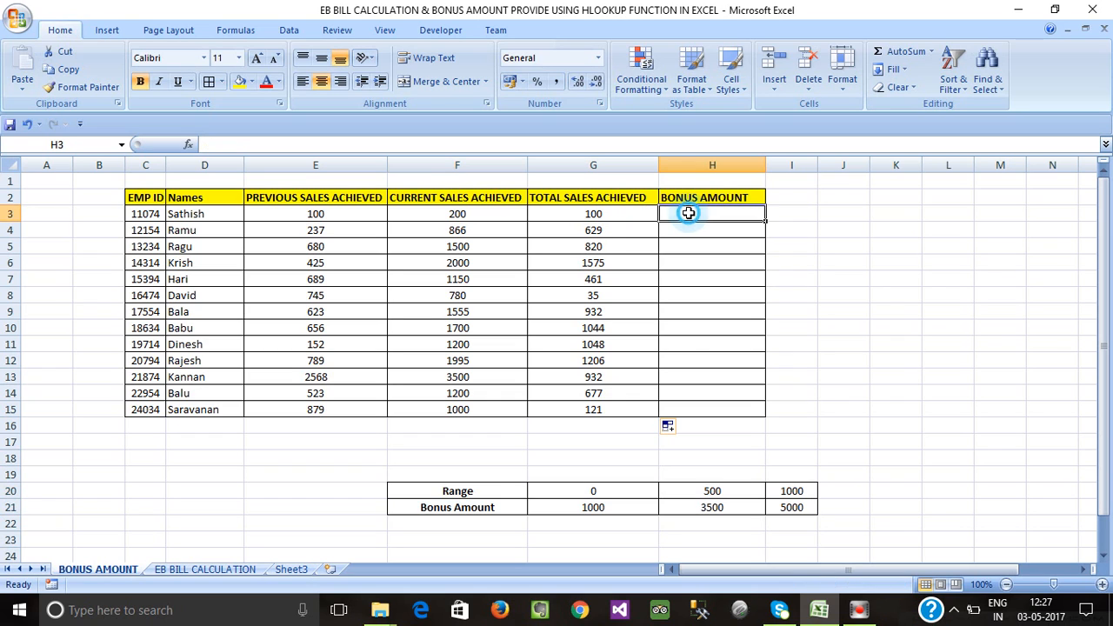
Start an HLOOKUP formula in H3 using the first employee's total sales in G3 as the lookup value.
{"action": "left_click", "coordinate": [683, 226]}
{"action": "left_click", "coordinate": [685, 213]}
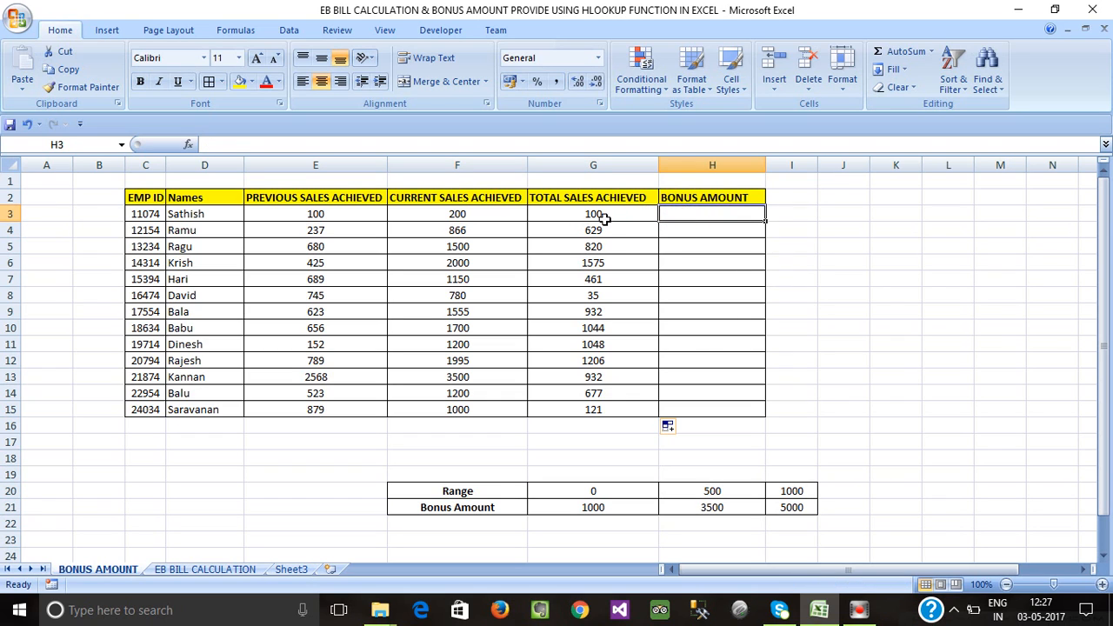
{"action": "left_click_drag", "start_coordinate": [604, 218], "coordinate": [607, 409]}
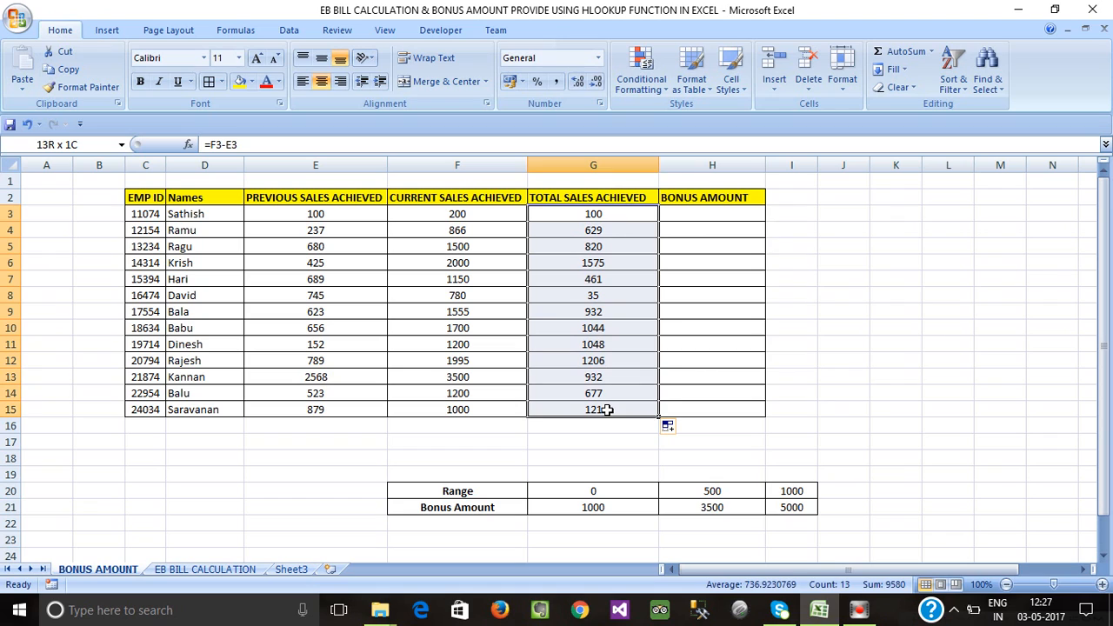
{"action": "left_click", "coordinate": [684, 219]}
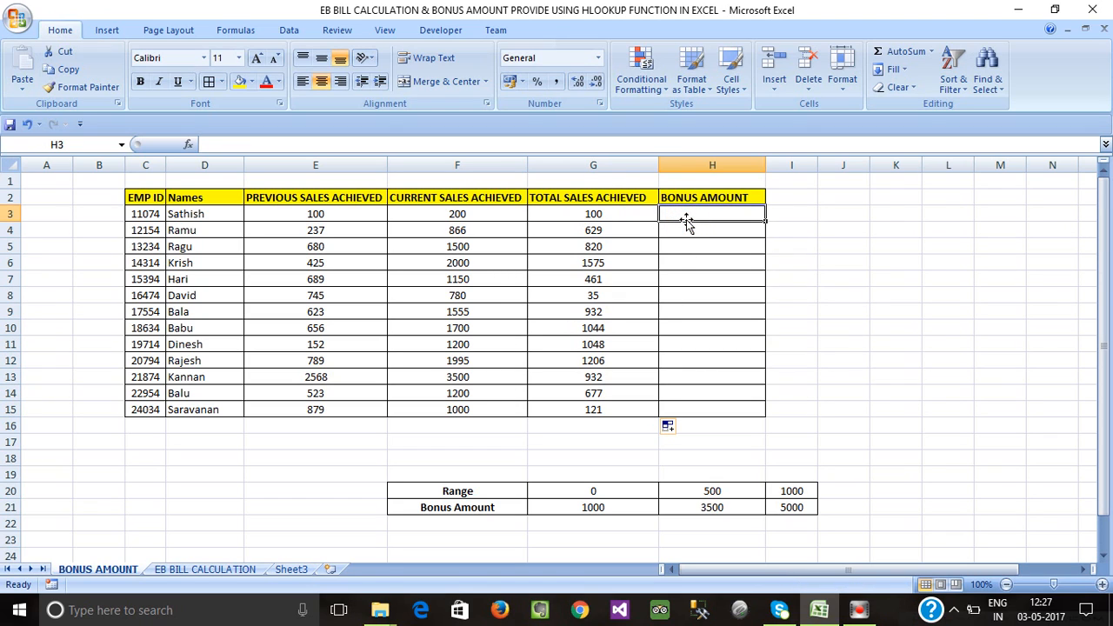
{"action": "type", "text": "=hloo"}
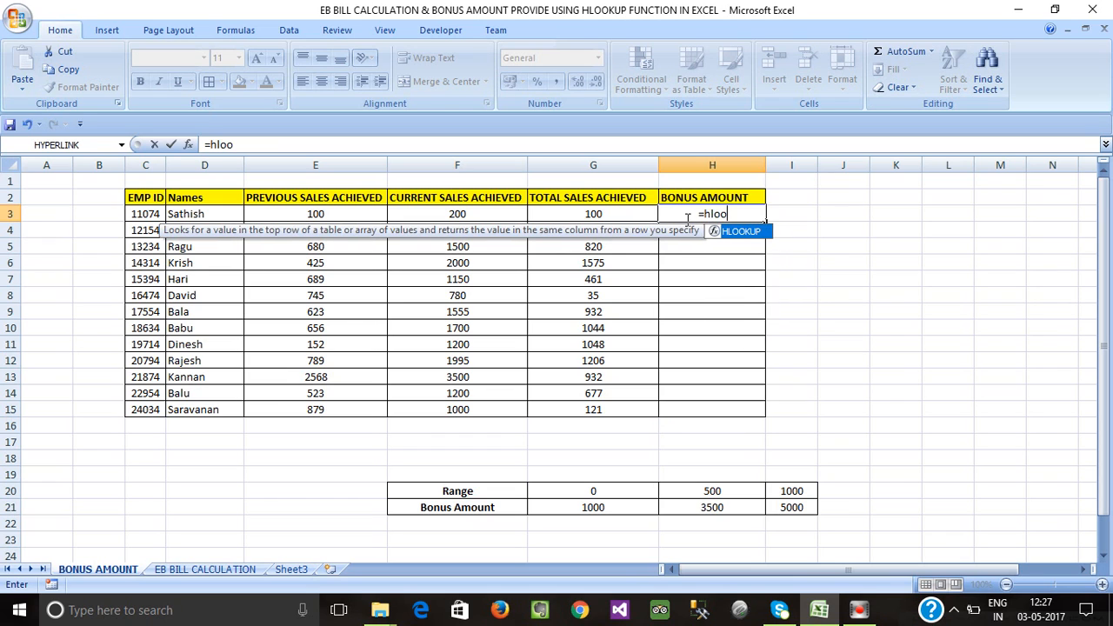
{"action": "key", "text": "Tab"}
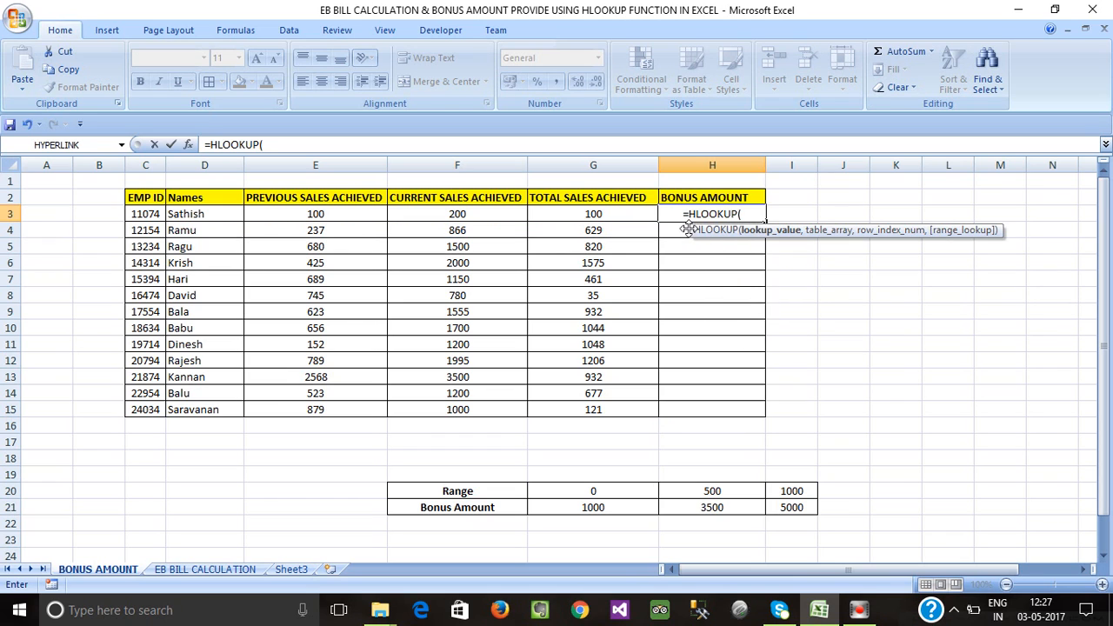
{"action": "left_click", "coordinate": [598, 214]}
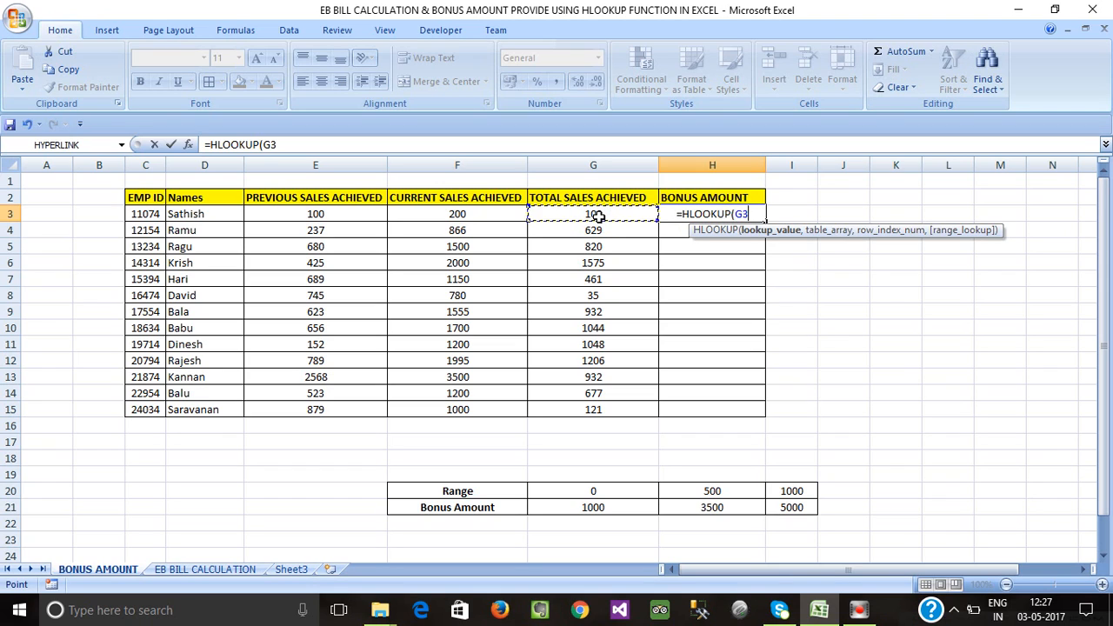
{"action": "type", "text": ","}
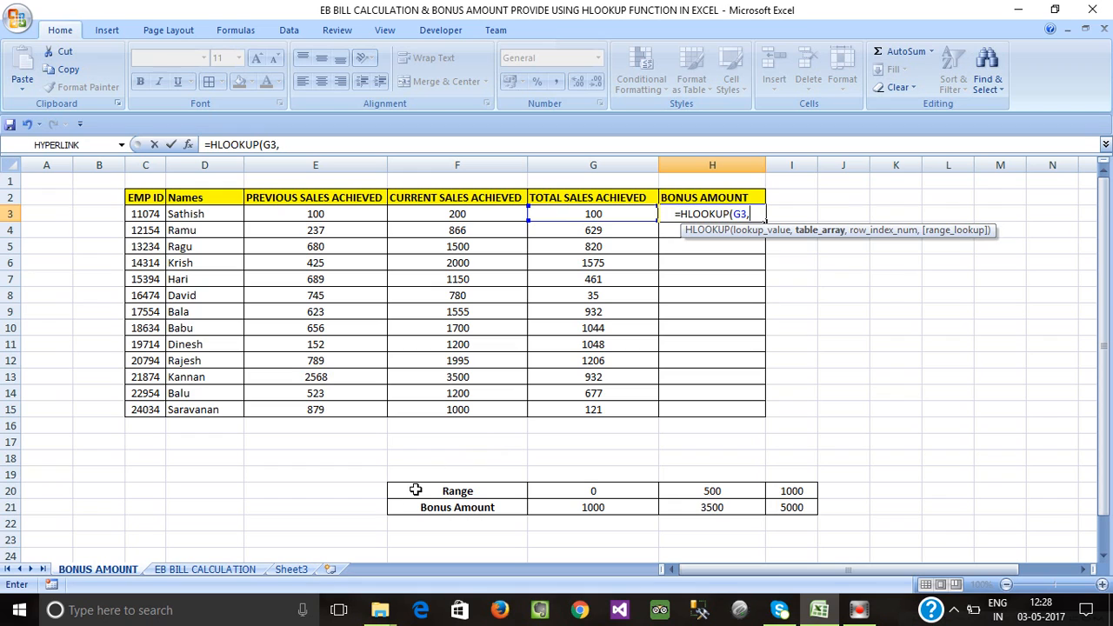
Add the range and bonus table to the H3 formula as the absolute table array $F$20:$I$21.
{"action": "left_click_drag", "start_coordinate": [415, 490], "coordinate": [801, 510]}
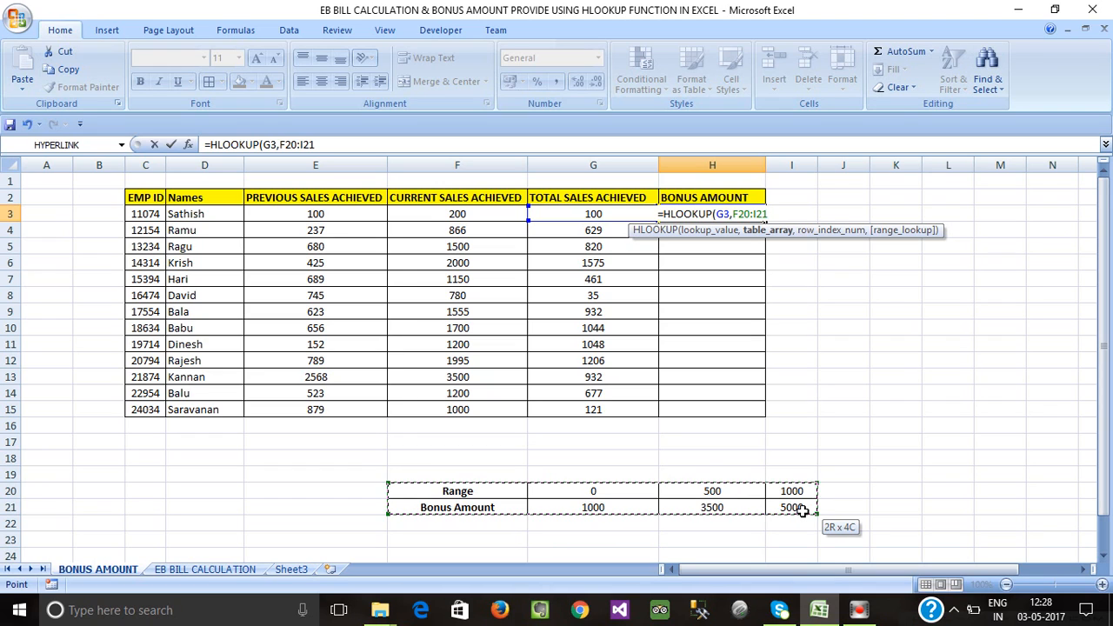
{"action": "left_click_drag", "start_coordinate": [802, 510], "coordinate": [803, 512]}
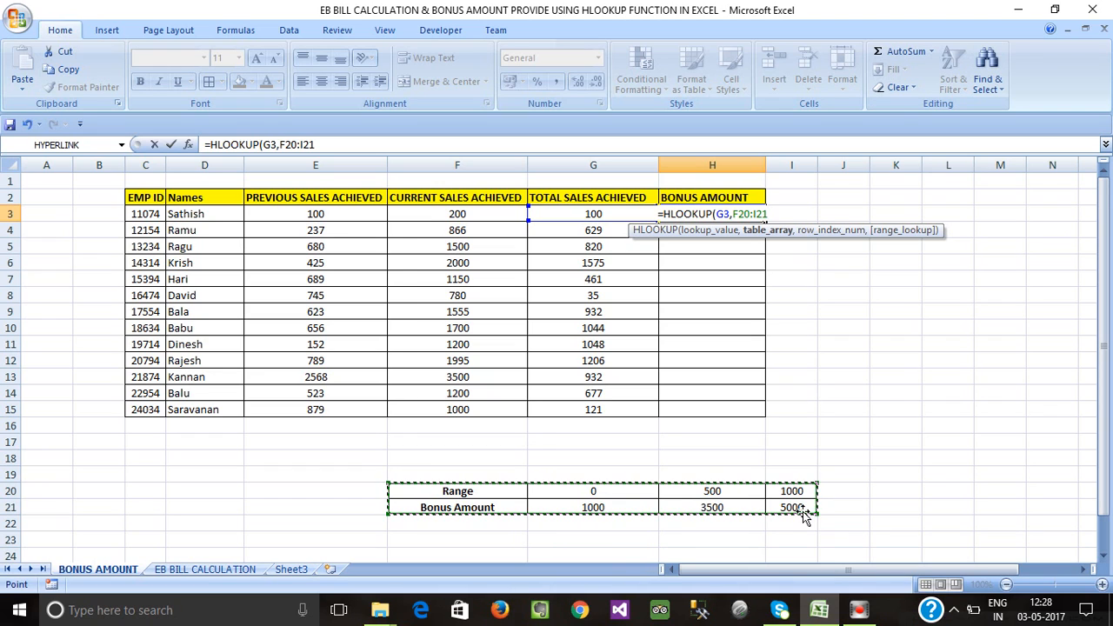
{"action": "key", "text": "F4"}
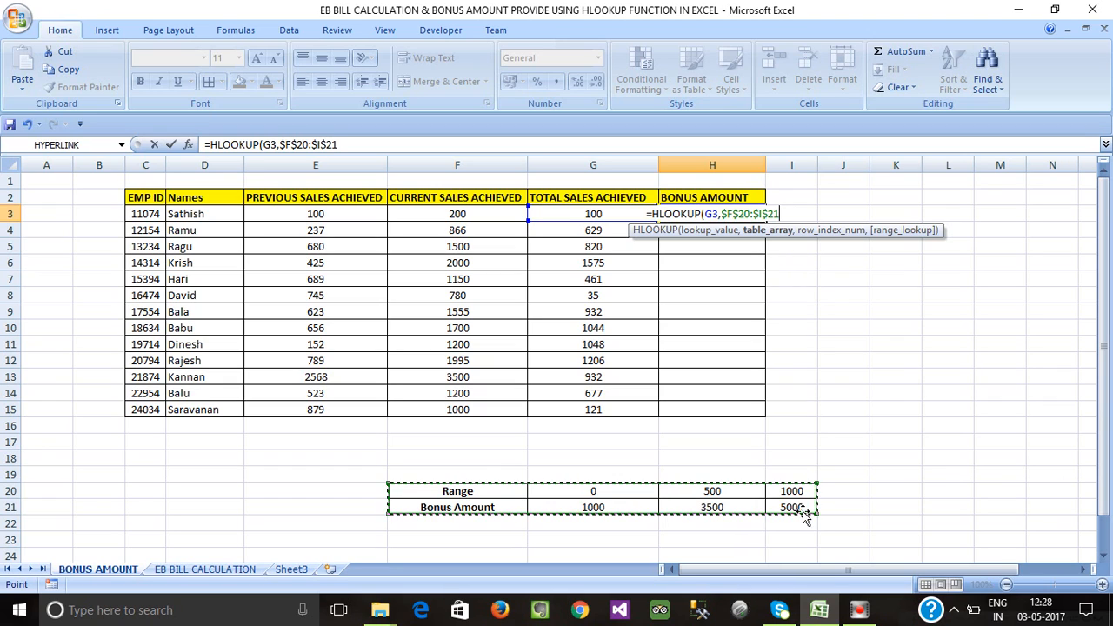
{"action": "type", "text": ","}
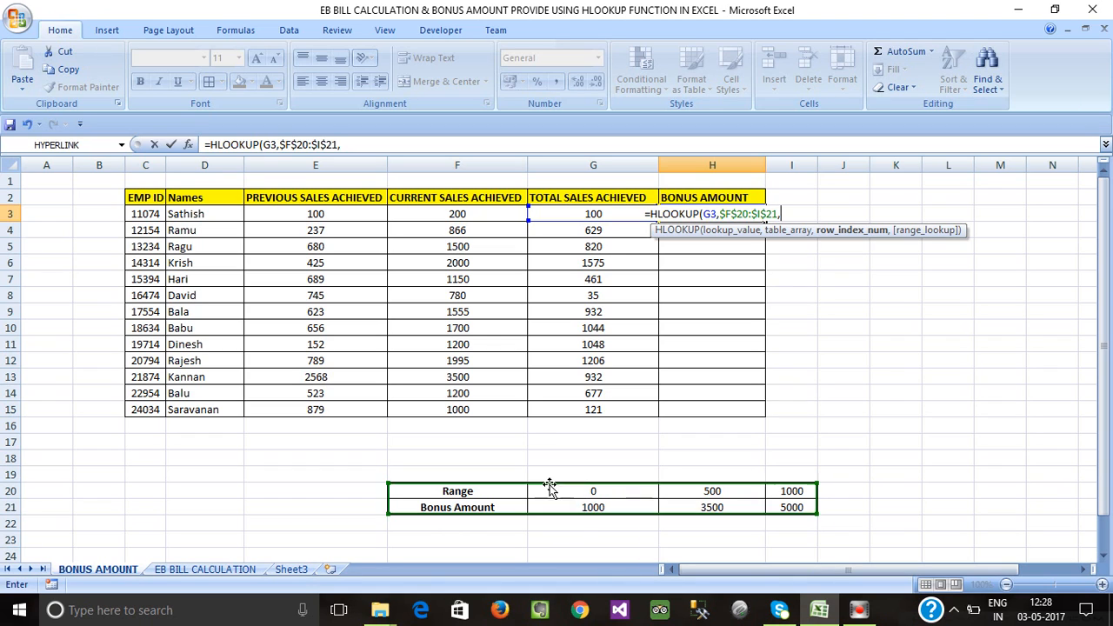
Complete the H3 formula with row index 2 and range lookup 1 for an approximate match.
{"action": "type", "text": "2"}
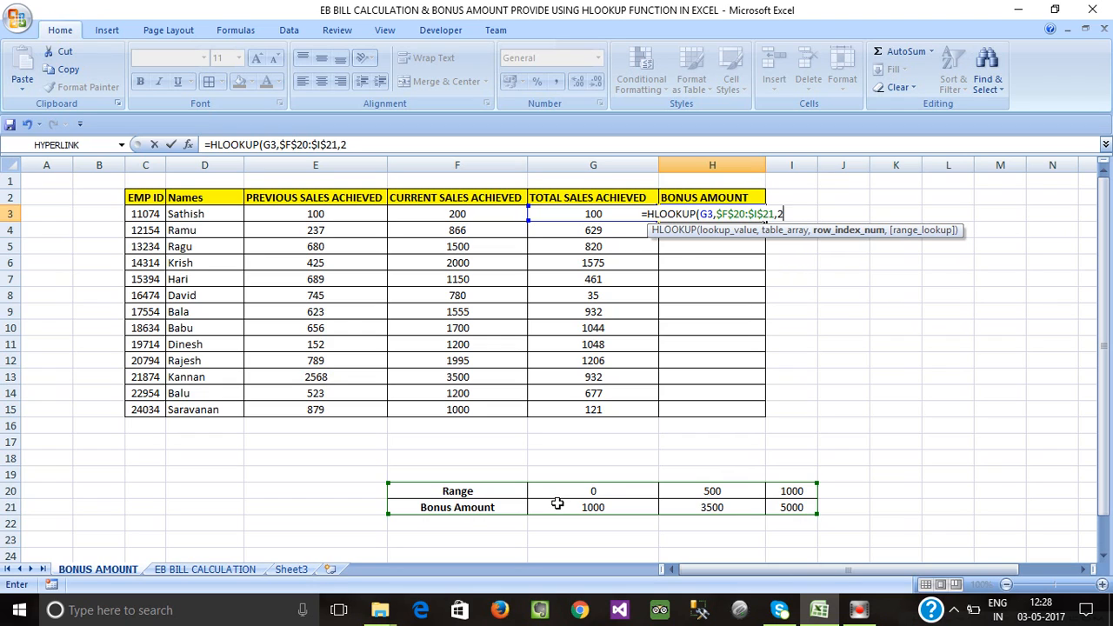
{"action": "type", "text": ","}
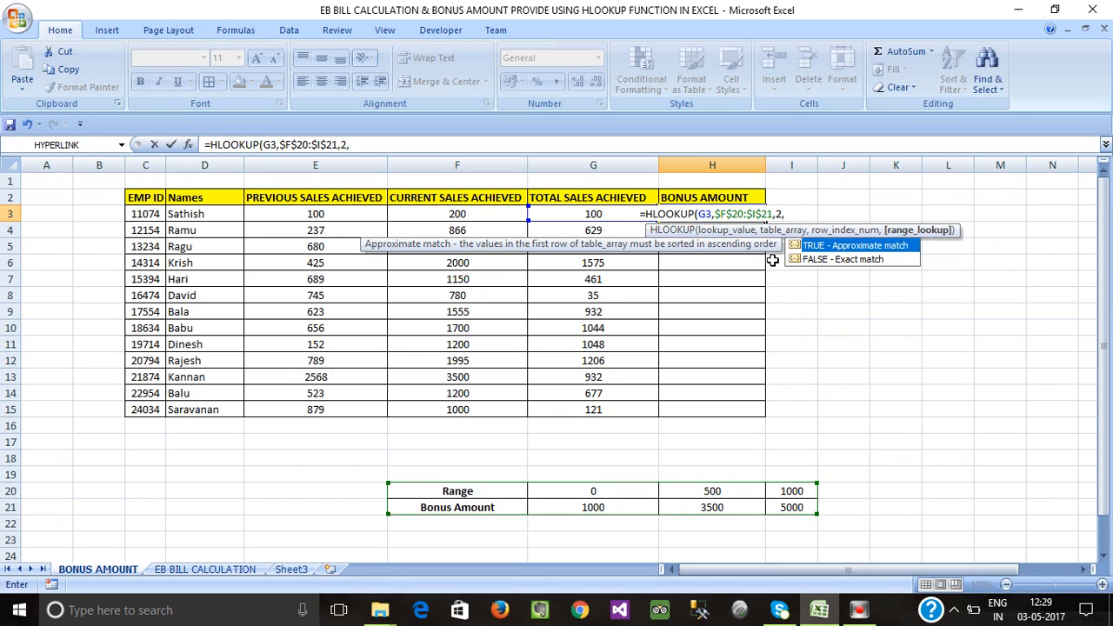
{"action": "type", "text": "1"}
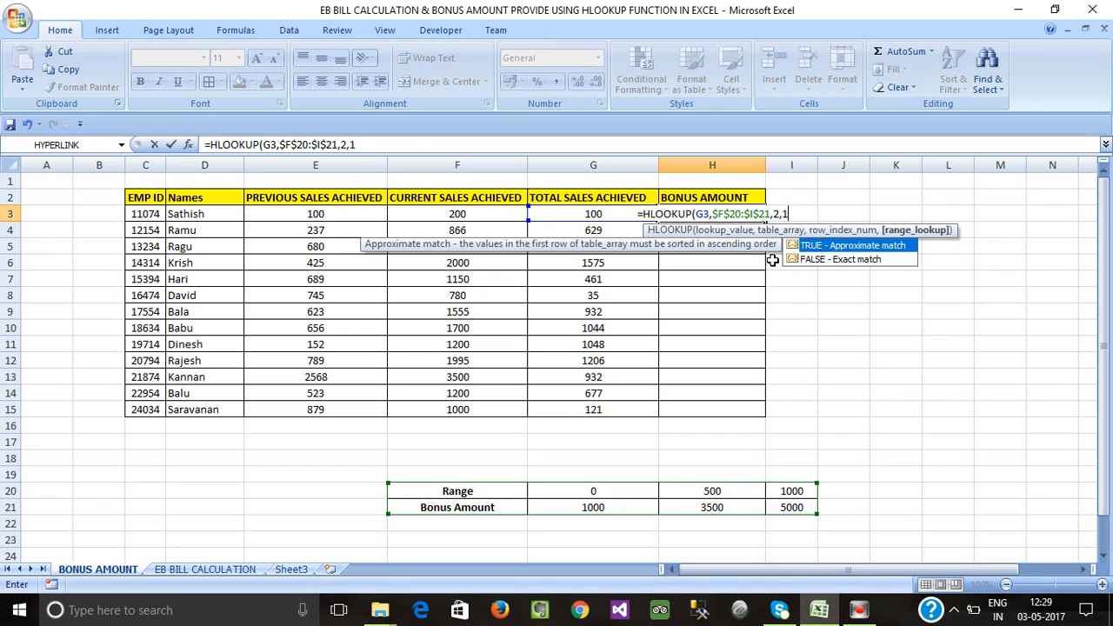
{"action": "type", "text": ")"}
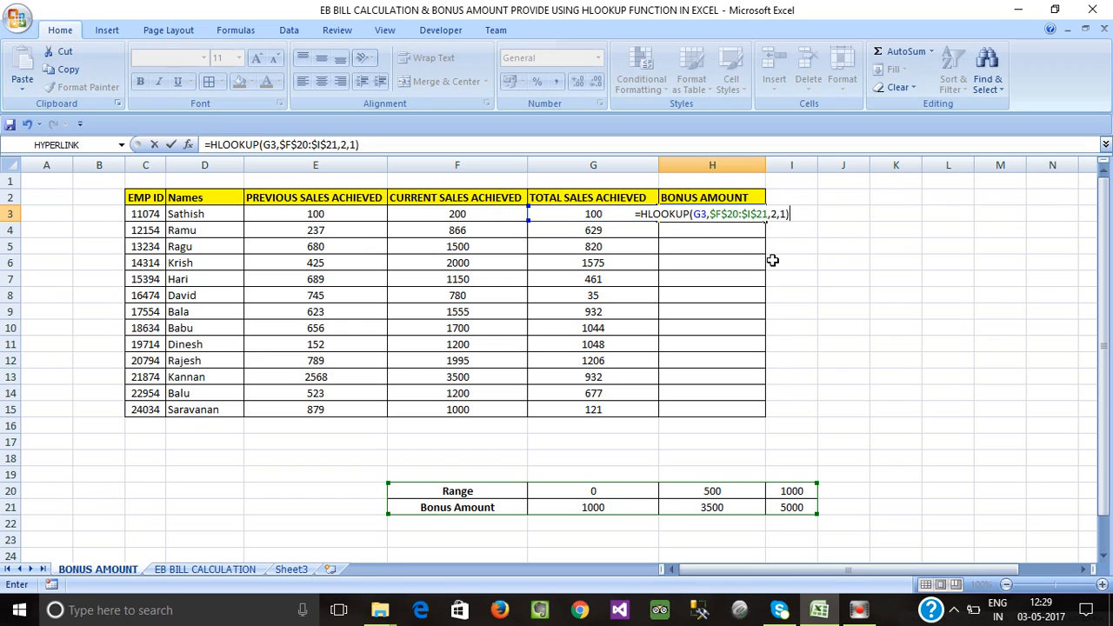
{"action": "key", "text": "Return"}
Fill the bonus formula from H3 down to H15 for the remaining employees.
{"action": "left_click", "coordinate": [734, 215]}
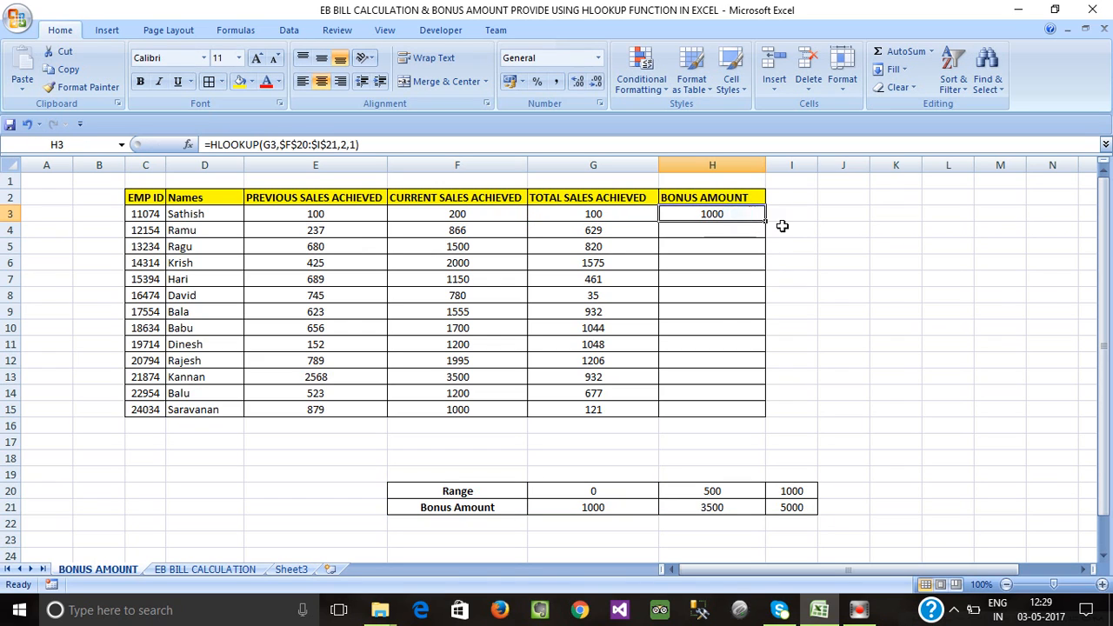
{"action": "double_click", "coordinate": [764, 221]}
{"action": "left_click", "coordinate": [807, 340]}
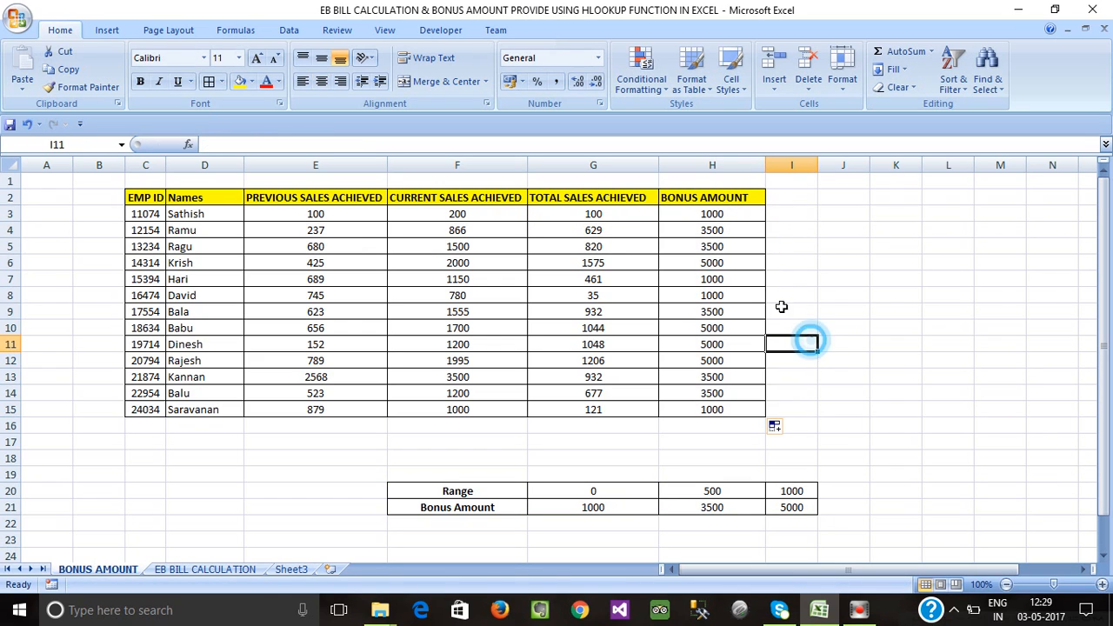
Review the bonus amounts in H3:H15 and check the first employee's total and bonus against the range thresholds in row 20.
{"action": "left_click", "coordinate": [709, 218]}
{"action": "left_click_drag", "start_coordinate": [710, 221], "coordinate": [723, 407]}
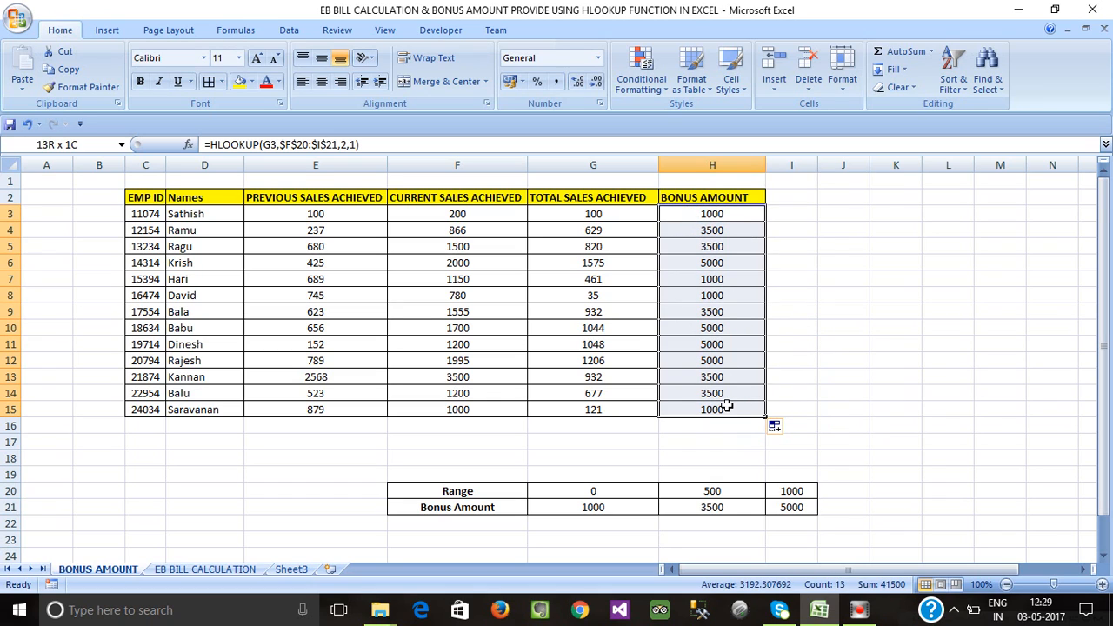
{"action": "left_click", "coordinate": [588, 215]}
{"action": "left_click", "coordinate": [624, 228]}
{"action": "left_click", "coordinate": [606, 214]}
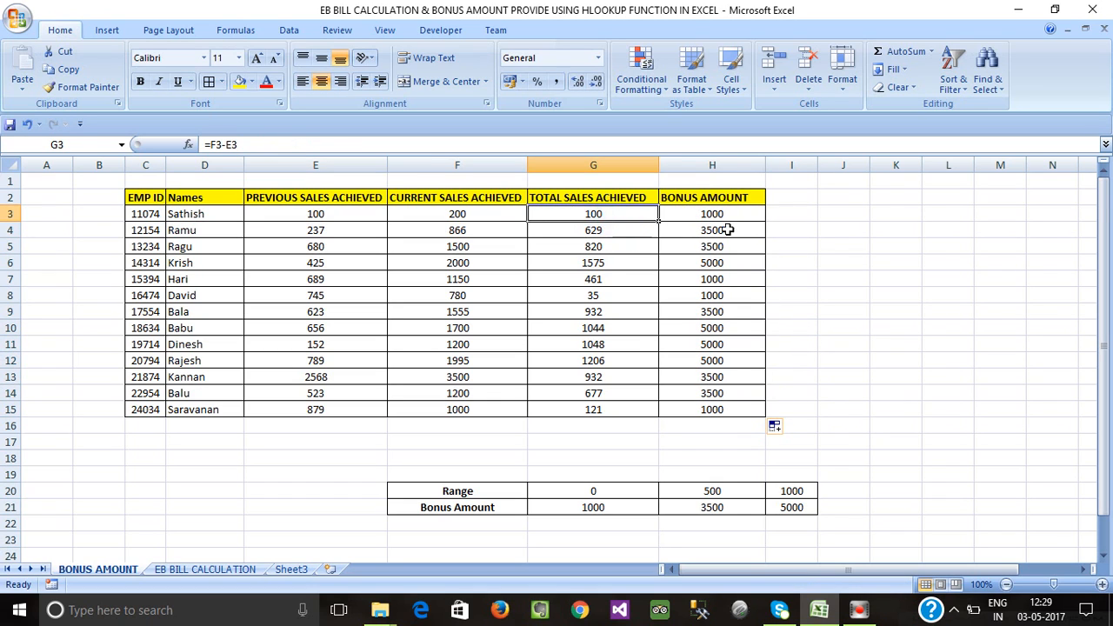
{"action": "left_click", "coordinate": [711, 216]}
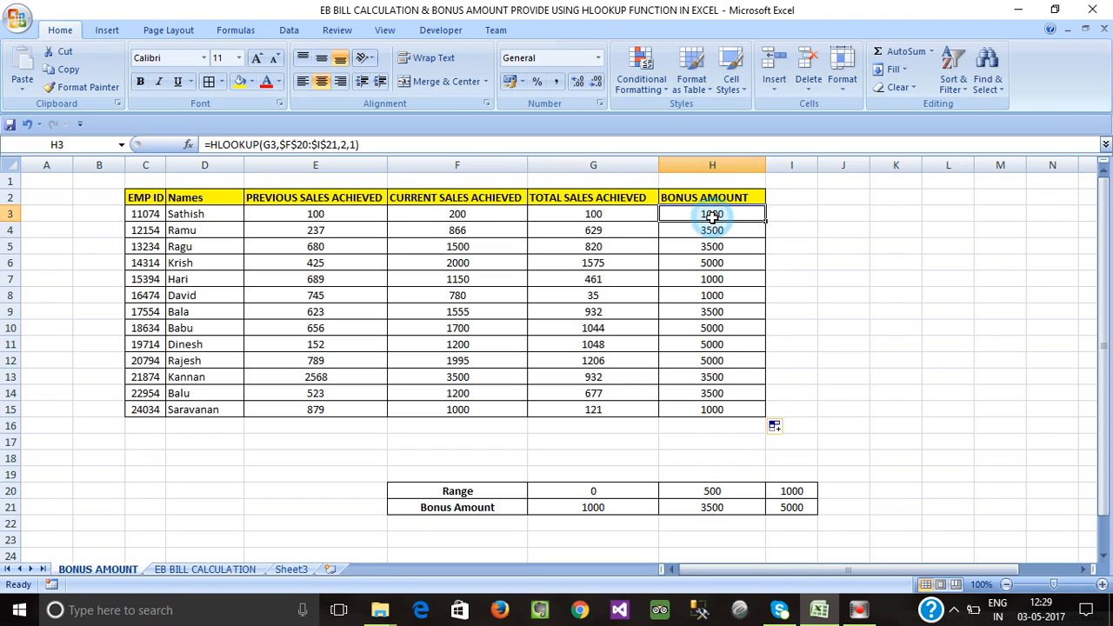
{"action": "left_click", "coordinate": [565, 492]}
{"action": "left_click_drag", "start_coordinate": [606, 491], "coordinate": [676, 491]}
{"action": "left_click", "coordinate": [603, 492]}
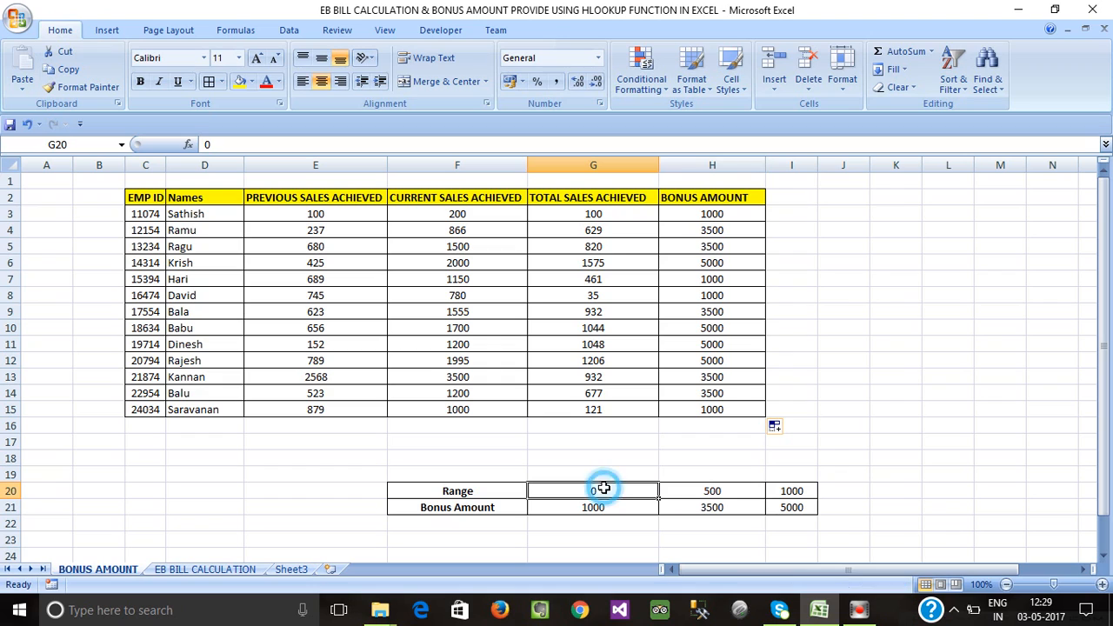
{"action": "left_click", "coordinate": [711, 493]}
{"action": "left_click", "coordinate": [627, 492]}
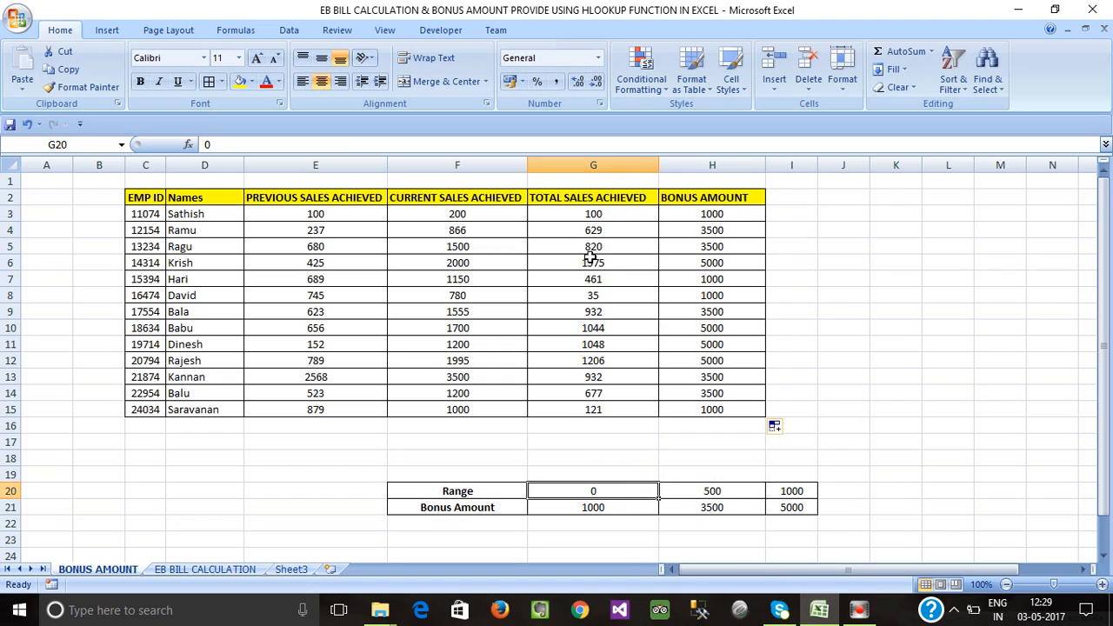
Compare total sales with bonus amounts in rows 4 to 6 and rows 10 to 12.
{"action": "left_click", "coordinate": [608, 231]}
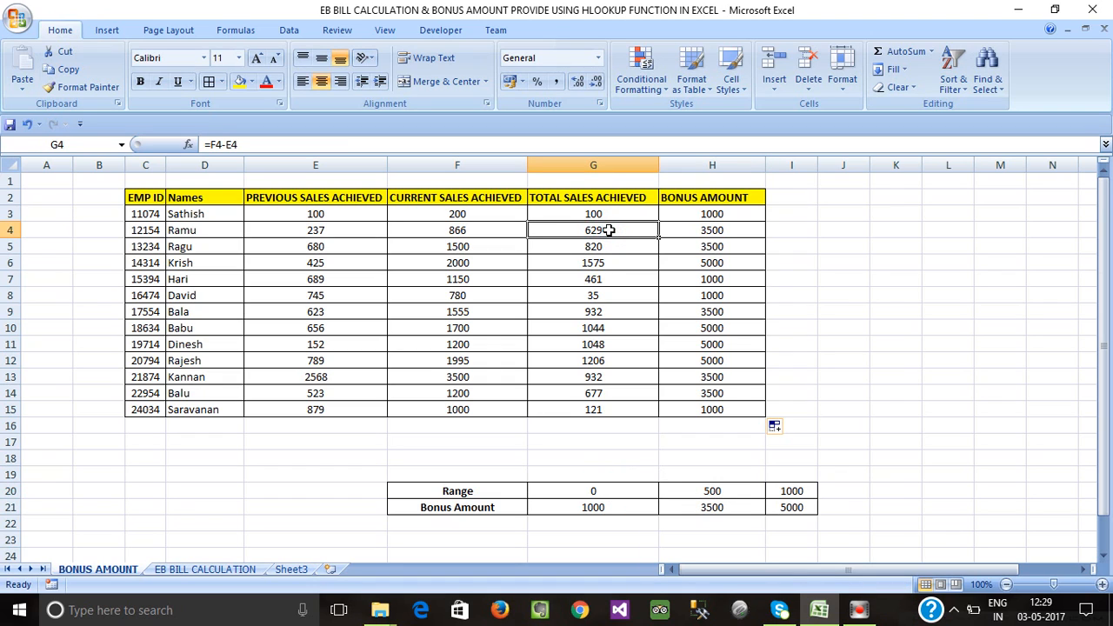
{"action": "left_click_drag", "start_coordinate": [608, 236], "coordinate": [746, 243]}
{"action": "left_click_drag", "start_coordinate": [617, 235], "coordinate": [613, 242]}
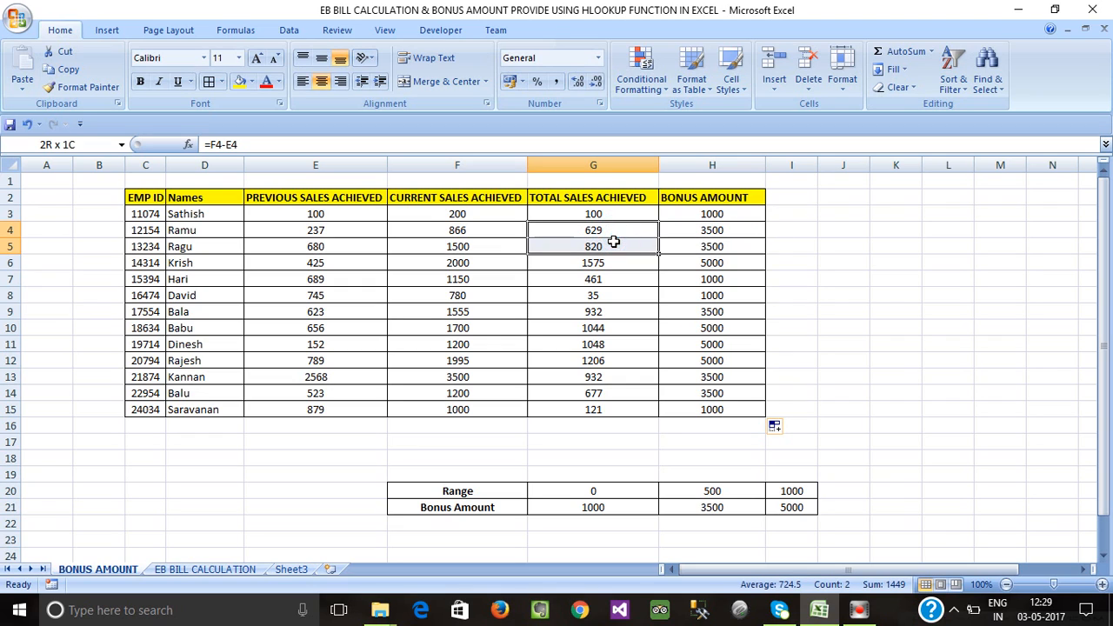
{"action": "left_click_drag", "start_coordinate": [713, 233], "coordinate": [712, 246]}
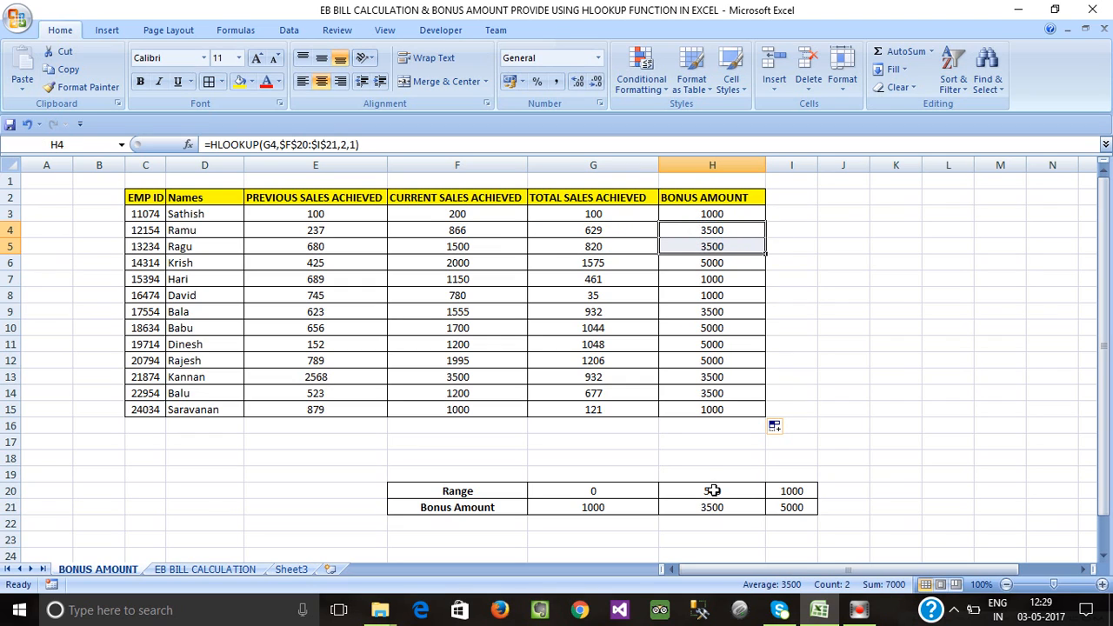
{"action": "left_click_drag", "start_coordinate": [588, 229], "coordinate": [587, 246]}
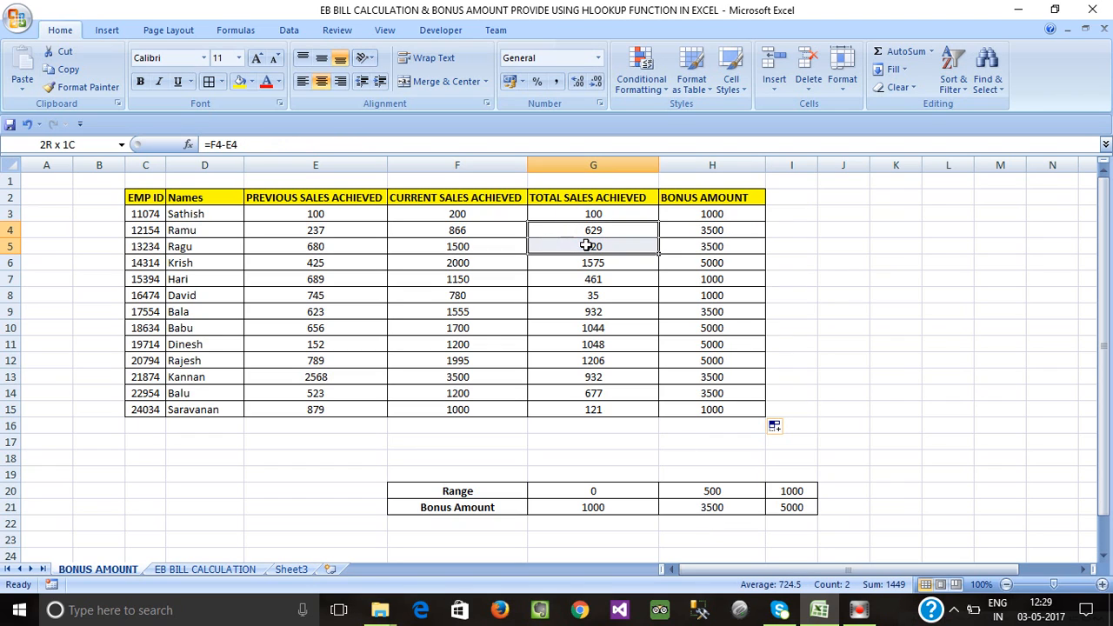
{"action": "double_click", "coordinate": [587, 263]}
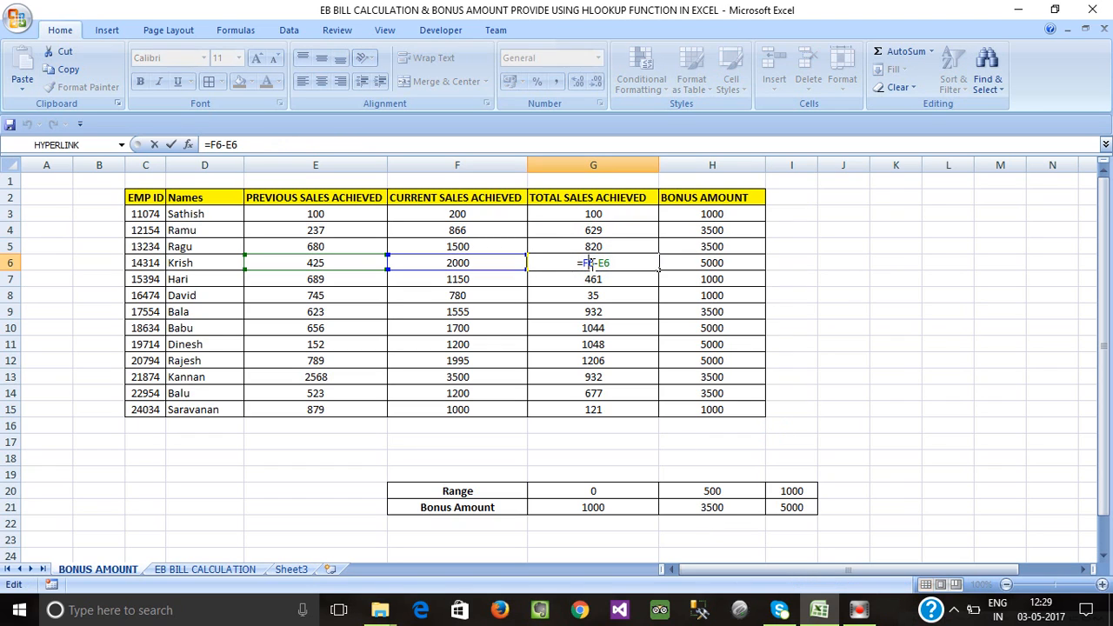
{"action": "key", "text": "Escape"}
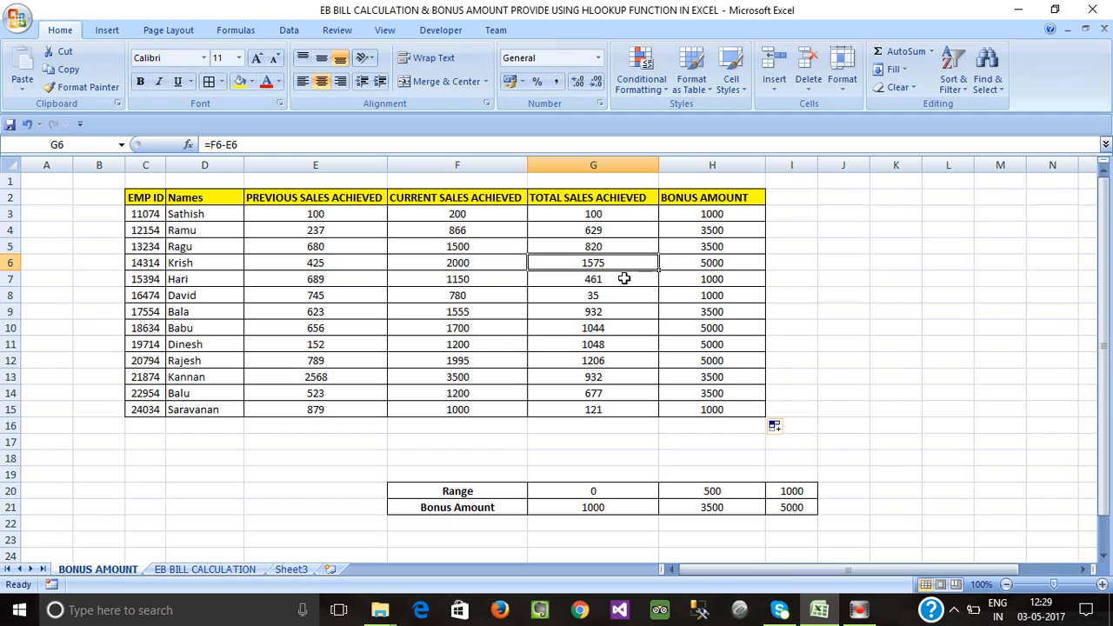
{"action": "left_click", "coordinate": [706, 262]}
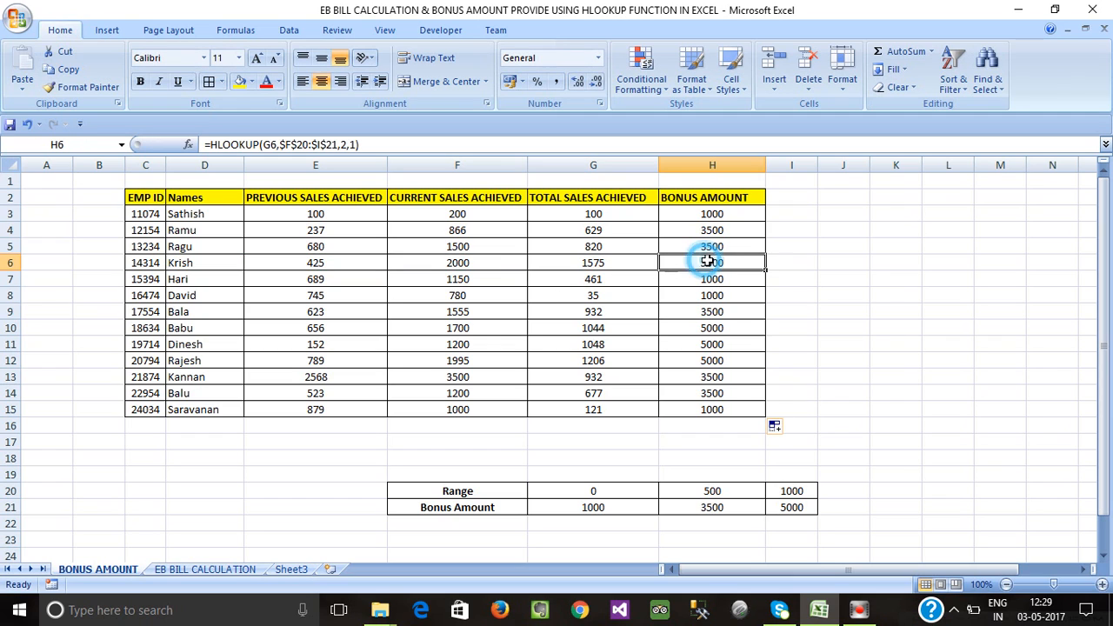
{"action": "left_click_drag", "start_coordinate": [604, 265], "coordinate": [715, 262]}
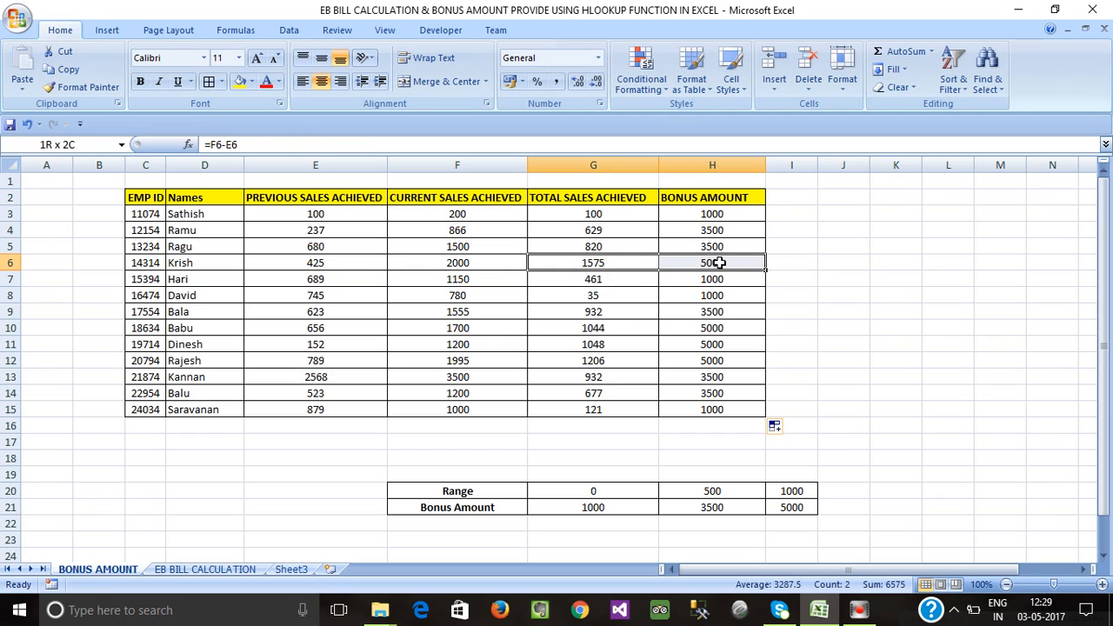
{"action": "left_click", "coordinate": [614, 329]}
{"action": "left_click_drag", "start_coordinate": [657, 329], "coordinate": [738, 359]}
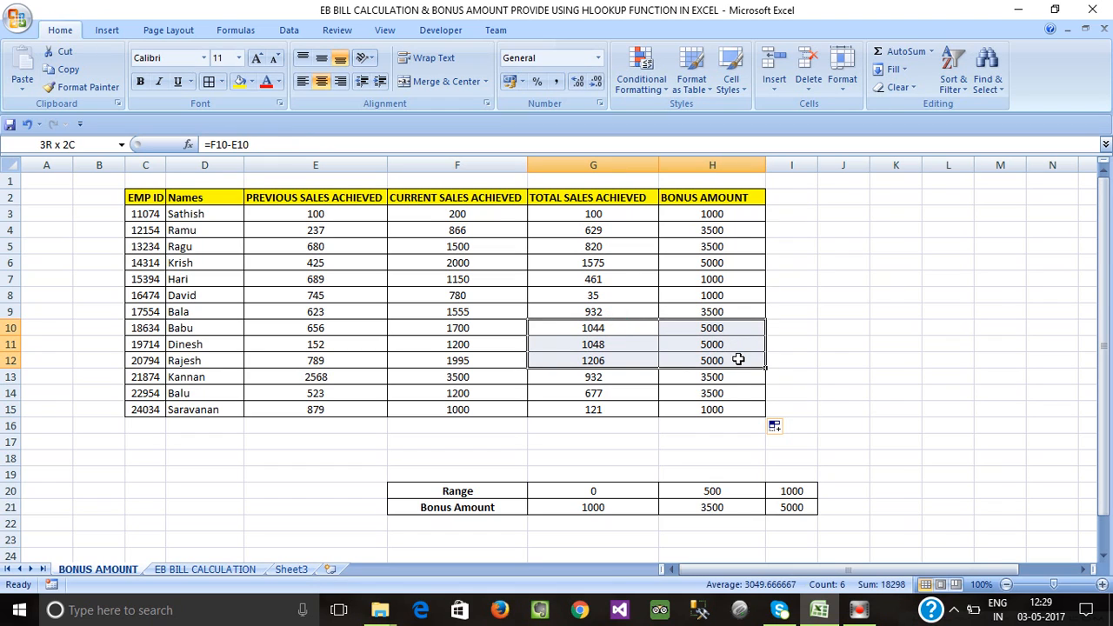
{"action": "left_click", "coordinate": [830, 279]}
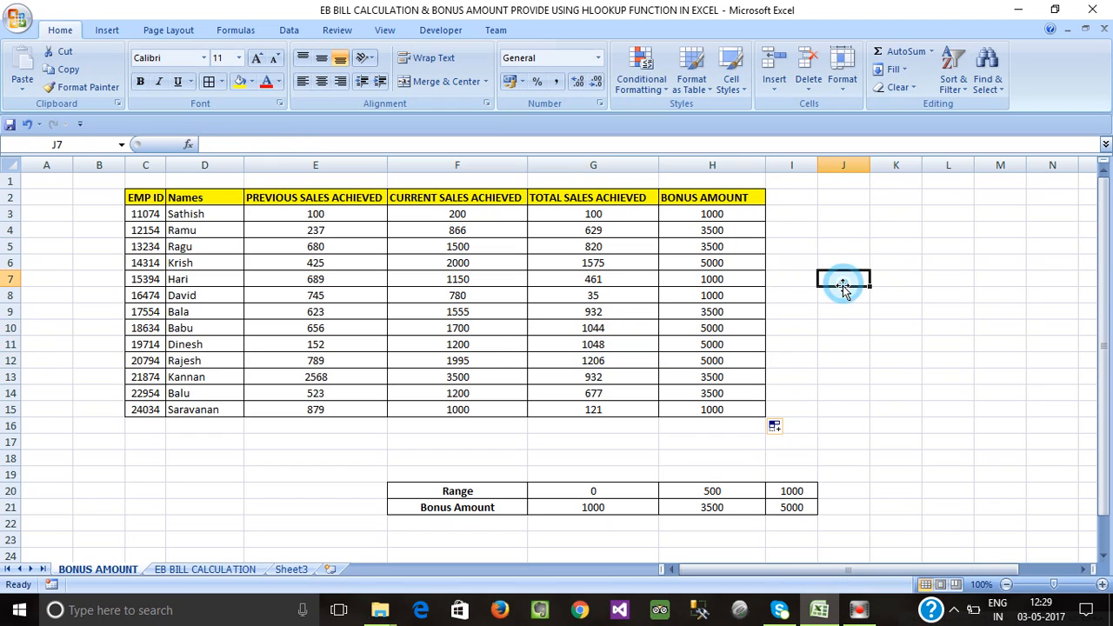
{"action": "double_click", "coordinate": [750, 279]}
{"action": "key", "text": "Escape"}
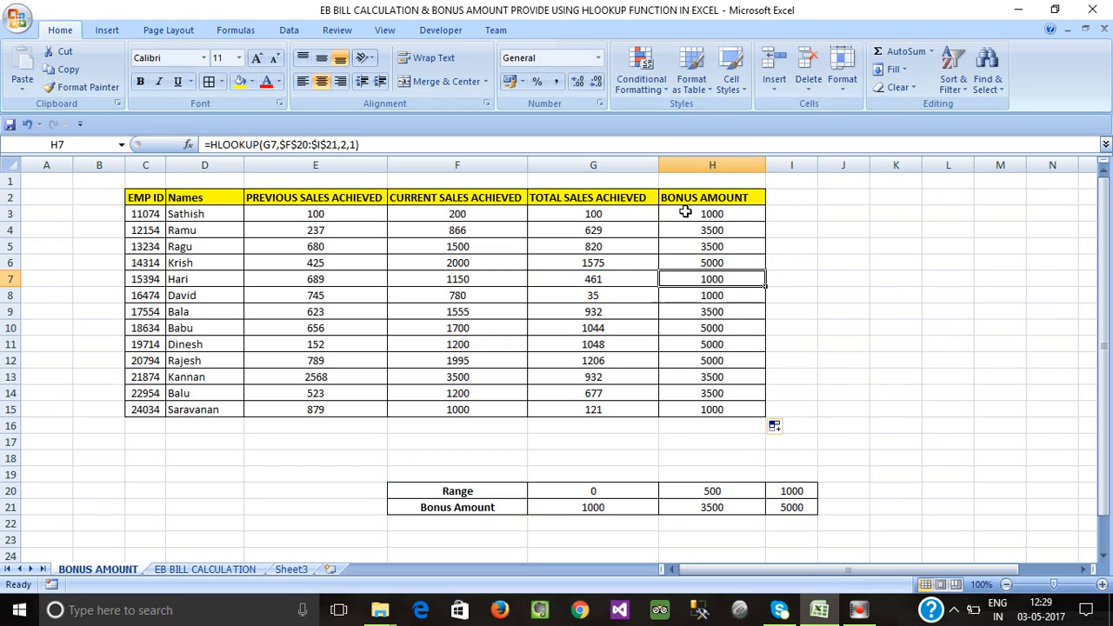
{"action": "left_click", "coordinate": [637, 346]}
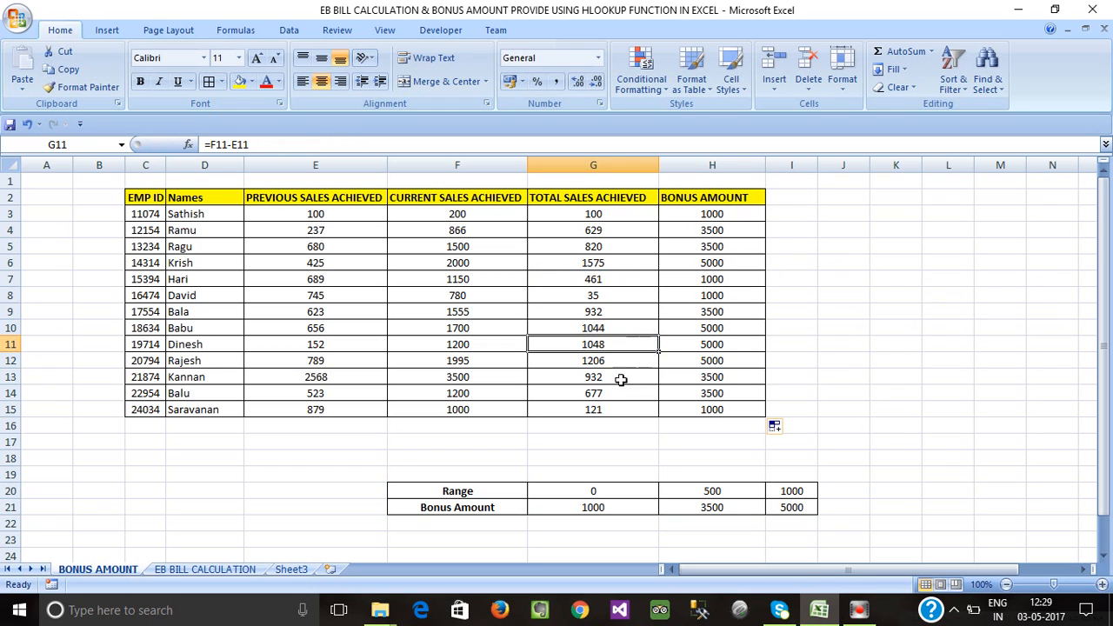
{"action": "left_click", "coordinate": [601, 440]}
{"action": "left_click", "coordinate": [351, 466]}
{"action": "left_click", "coordinate": [261, 427]}
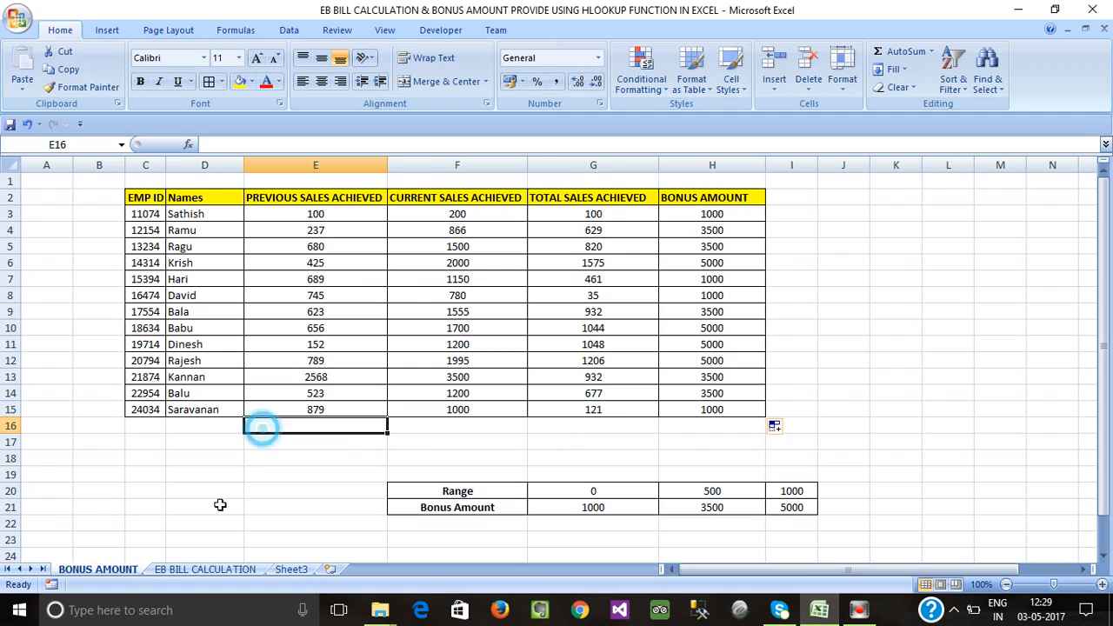
Open the EB BILL CALCULATION sheet and review its EB number, previous, current and total unit columns in rows 5 to 12.
{"action": "left_click", "coordinate": [184, 570]}
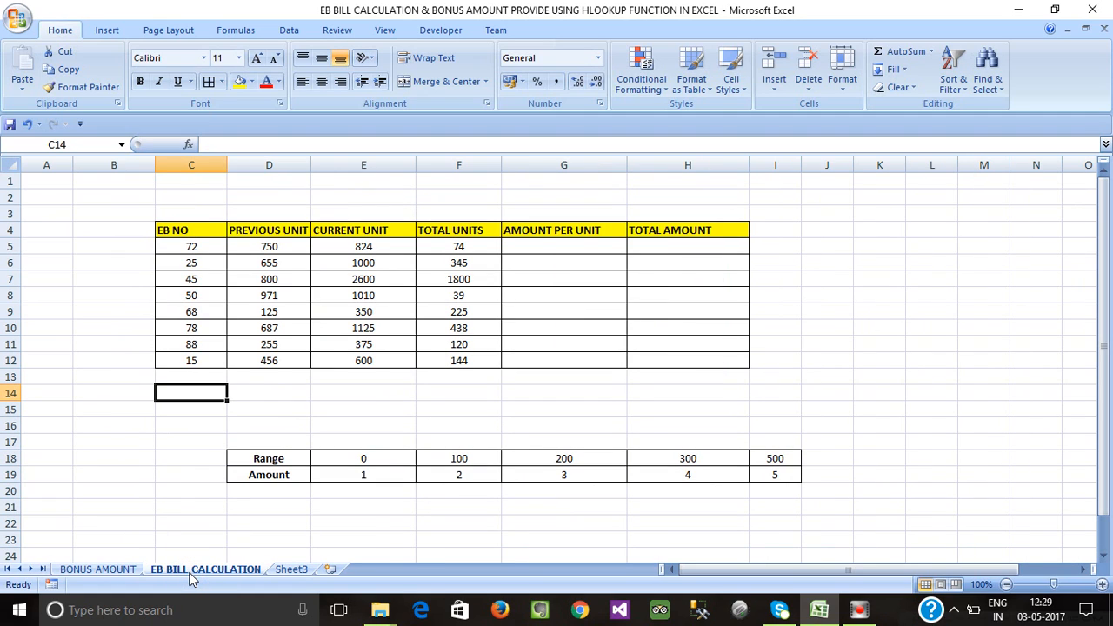
{"action": "left_click", "coordinate": [277, 379]}
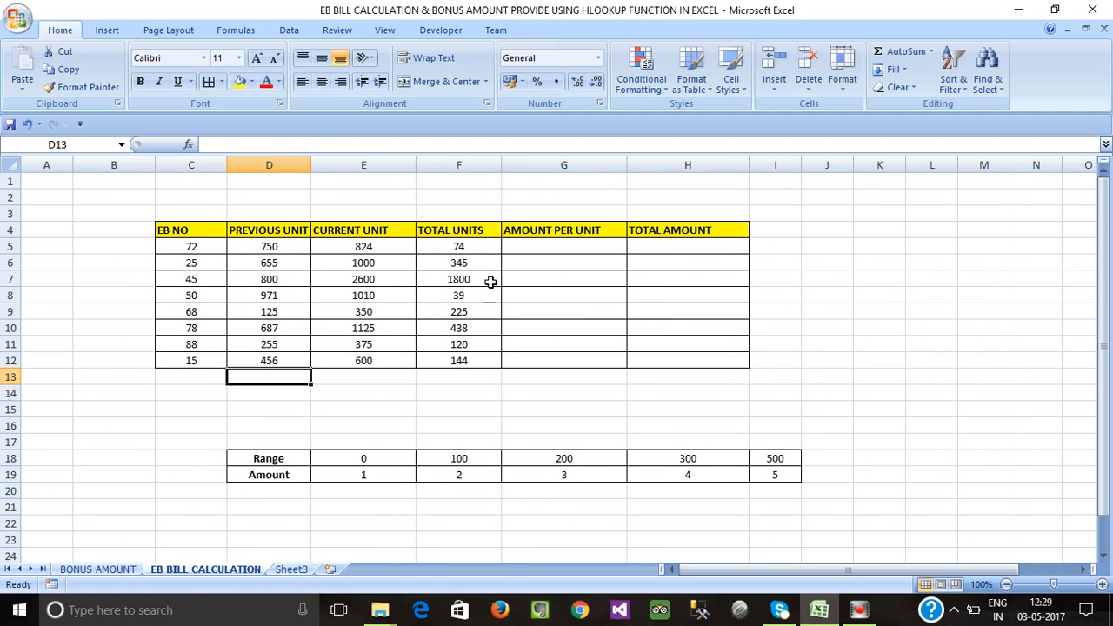
{"action": "left_click", "coordinate": [532, 279]}
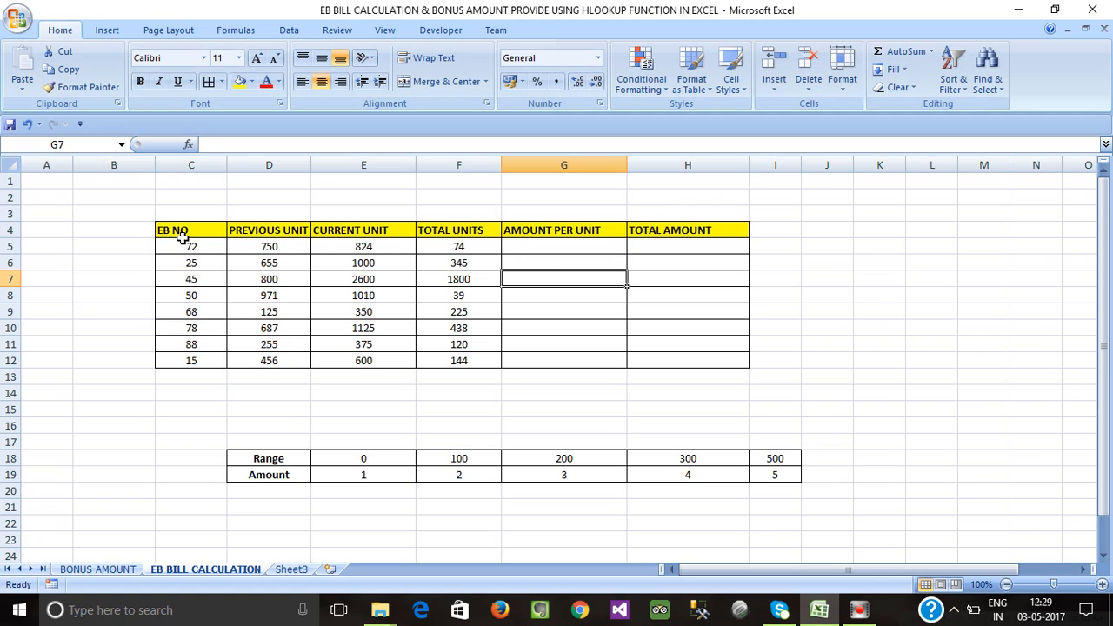
{"action": "left_click_drag", "start_coordinate": [184, 244], "coordinate": [192, 358]}
{"action": "left_click", "coordinate": [282, 251]}
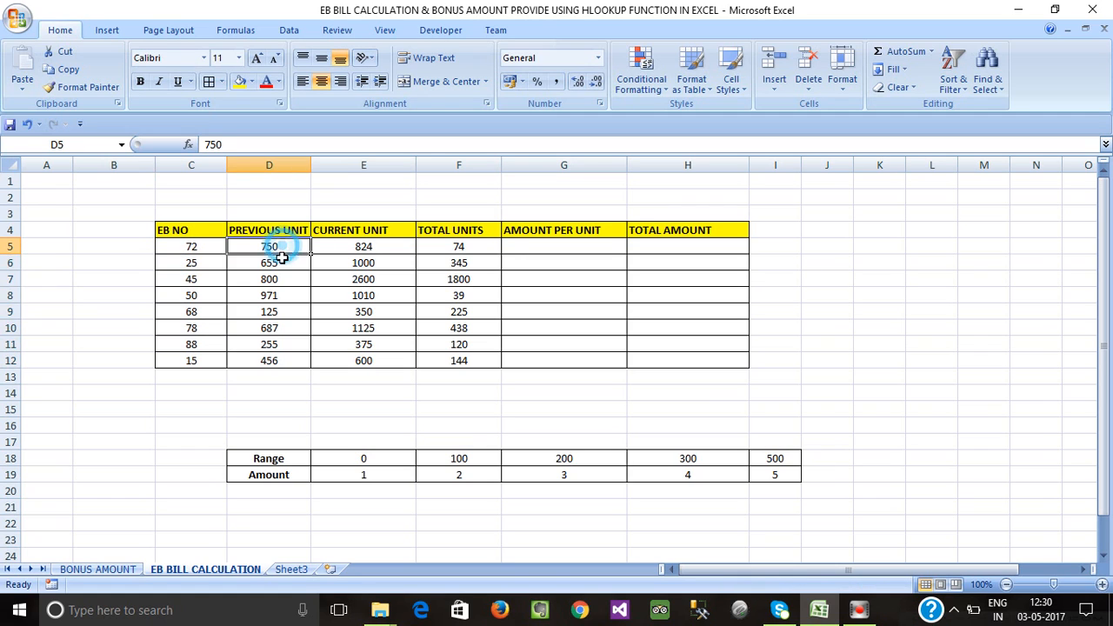
{"action": "left_click_drag", "start_coordinate": [281, 258], "coordinate": [278, 361]}
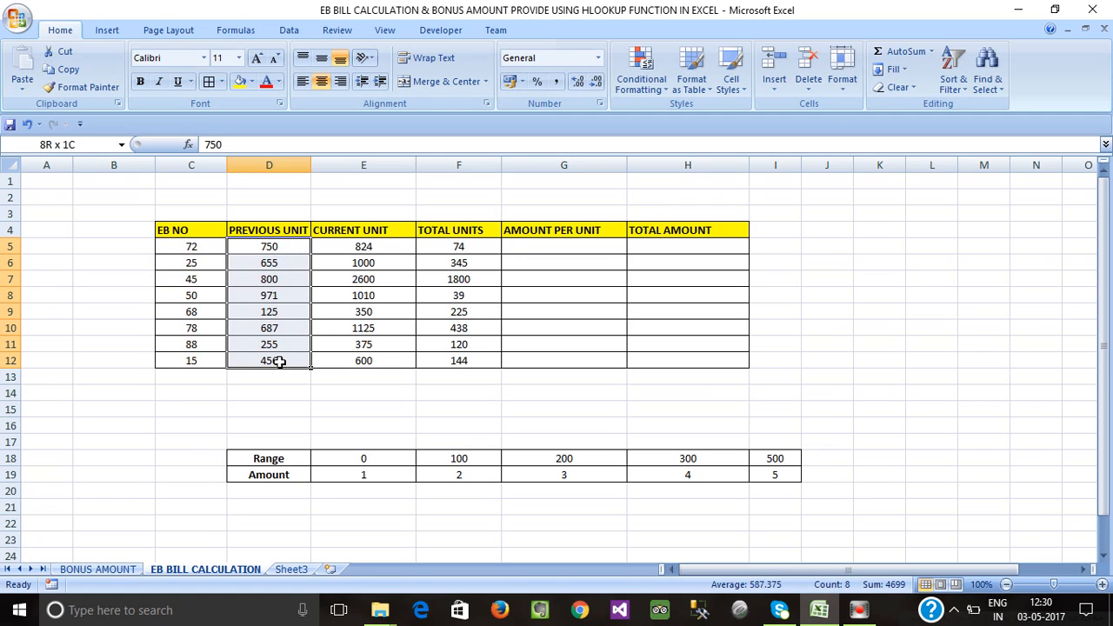
{"action": "left_click_drag", "start_coordinate": [368, 245], "coordinate": [365, 361]}
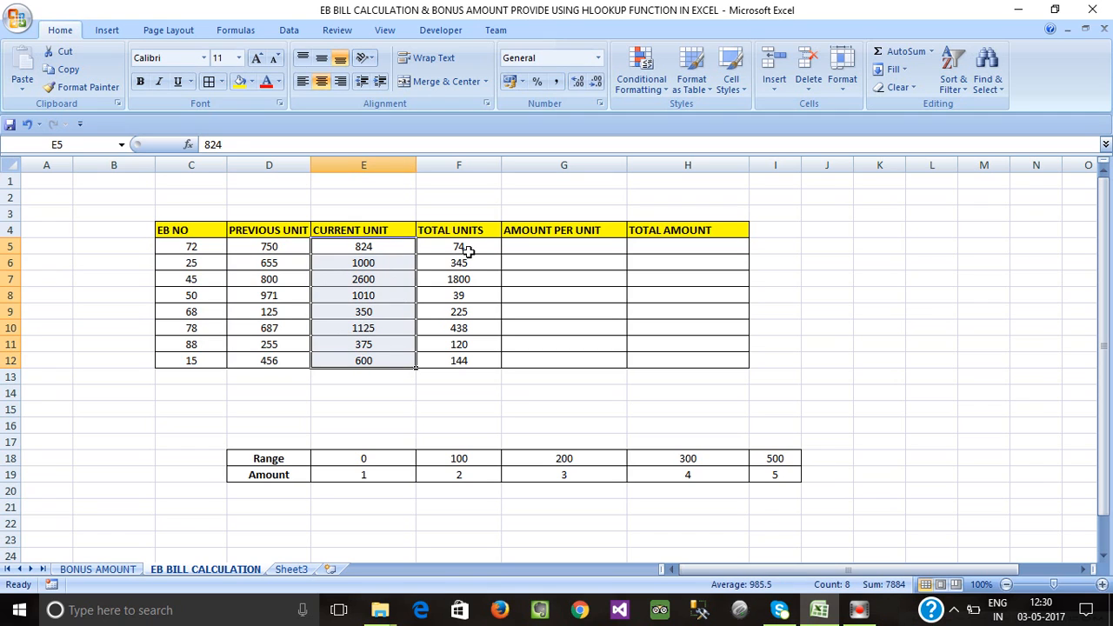
{"action": "left_click_drag", "start_coordinate": [467, 251], "coordinate": [462, 355]}
Inspect the total units formula in F5 against the first row's current and previous units, and check the AMOUNT PER UNIT column.
{"action": "double_click", "coordinate": [463, 247]}
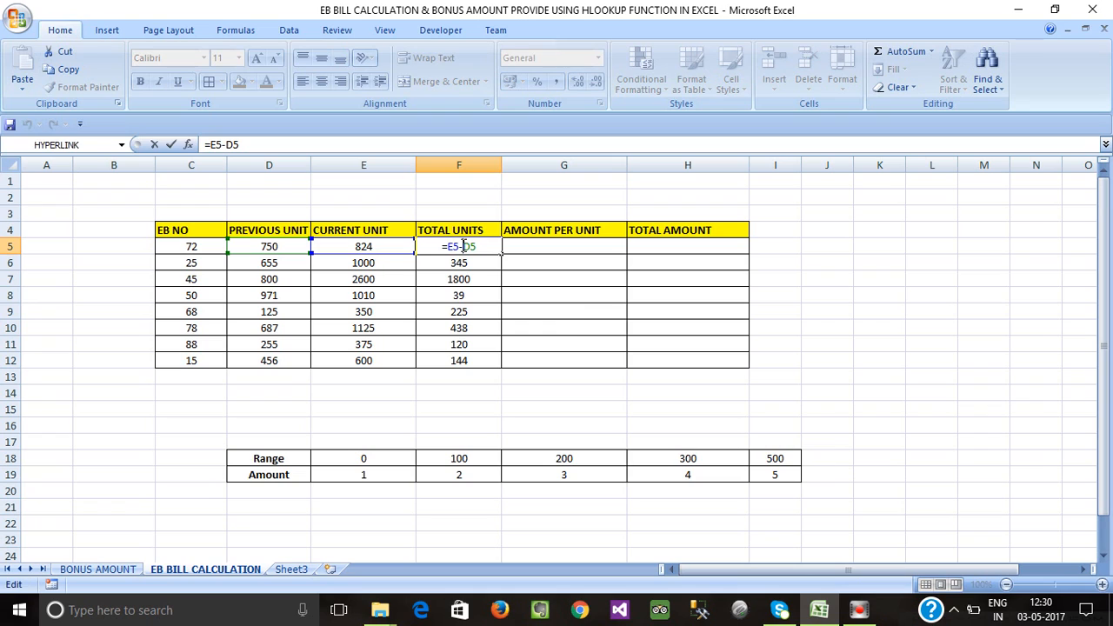
{"action": "key", "text": "Escape"}
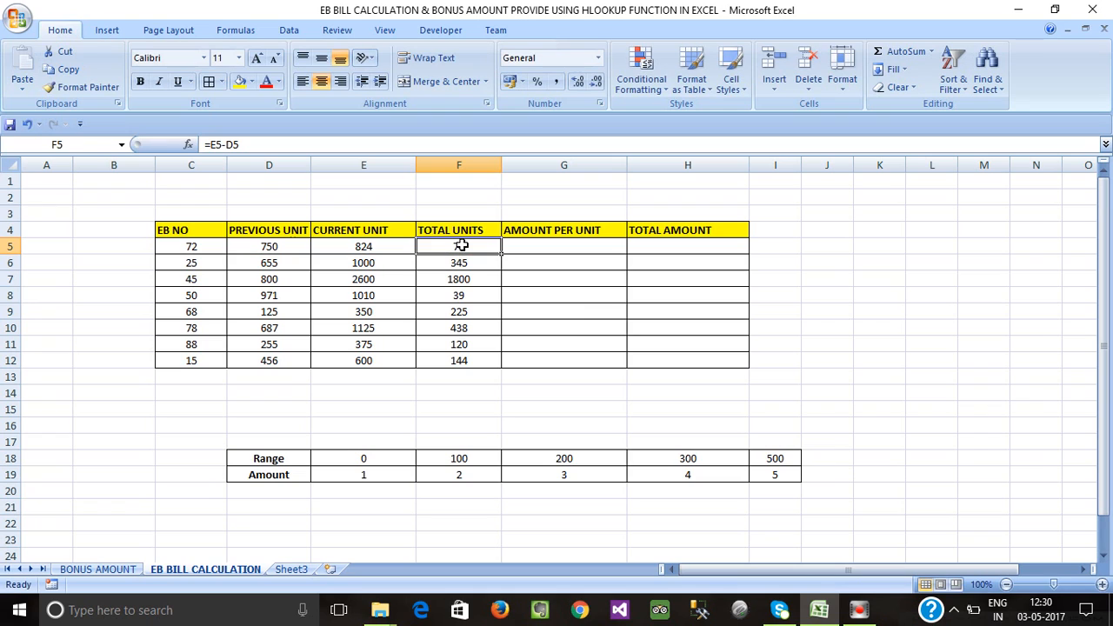
{"action": "left_click", "coordinate": [268, 248]}
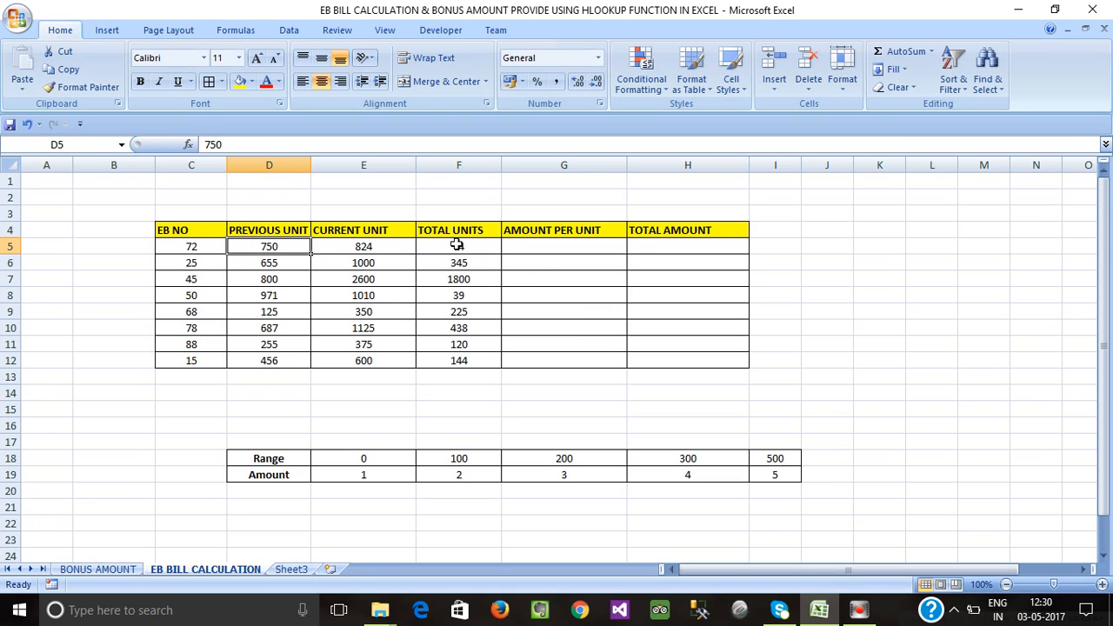
{"action": "left_click", "coordinate": [374, 244]}
{"action": "left_click", "coordinate": [278, 247]}
{"action": "left_click_drag", "start_coordinate": [458, 246], "coordinate": [467, 359]}
{"action": "left_click", "coordinate": [531, 249]}
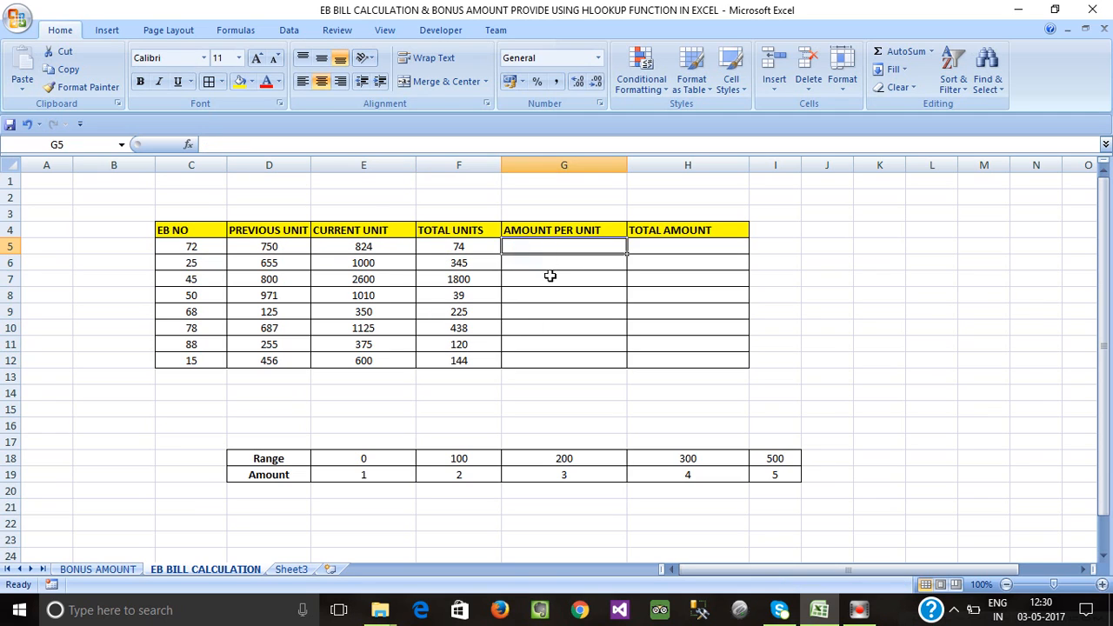
{"action": "left_click", "coordinate": [551, 276]}
{"action": "left_click", "coordinate": [542, 248]}
Examine the unit range thresholds in row 18 and the matching per-unit amounts in row 19.
{"action": "left_click", "coordinate": [339, 459]}
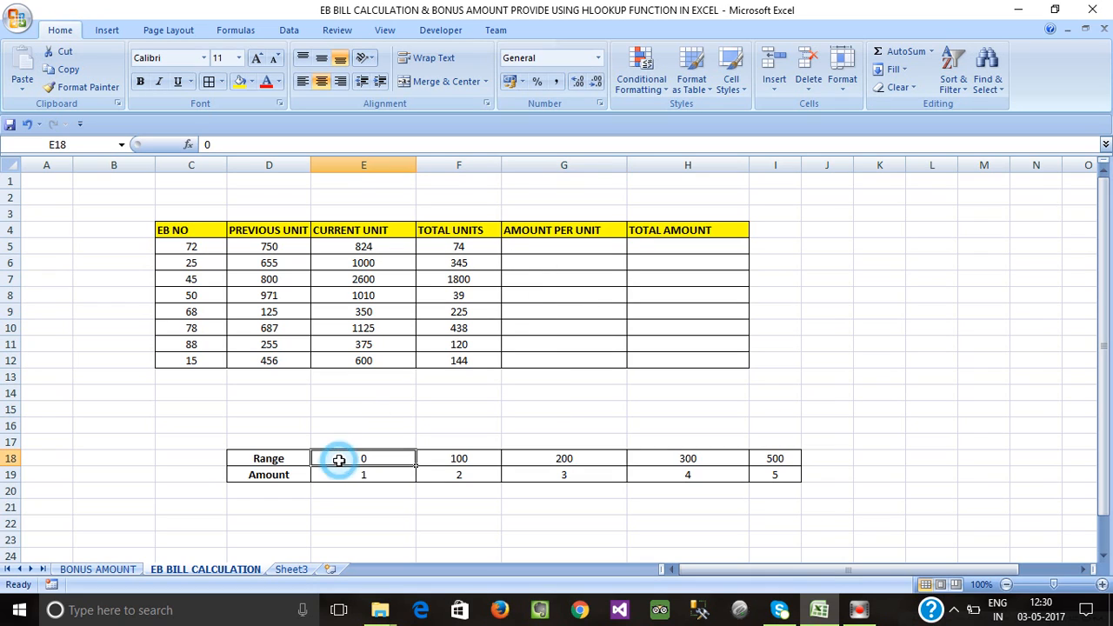
{"action": "left_click", "coordinate": [440, 458]}
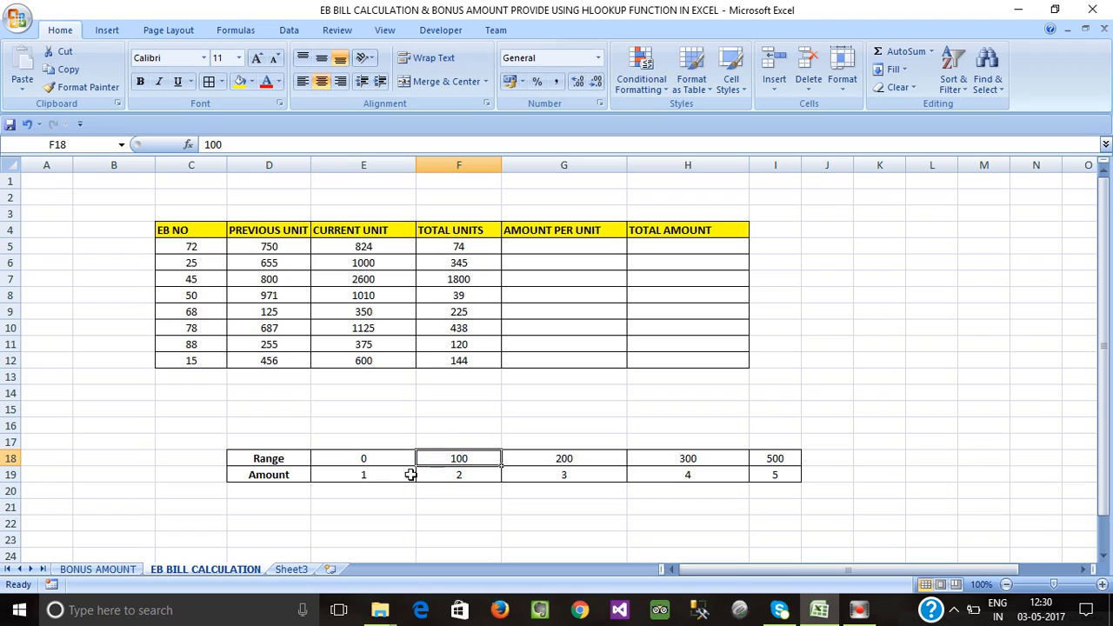
{"action": "left_click", "coordinate": [358, 477]}
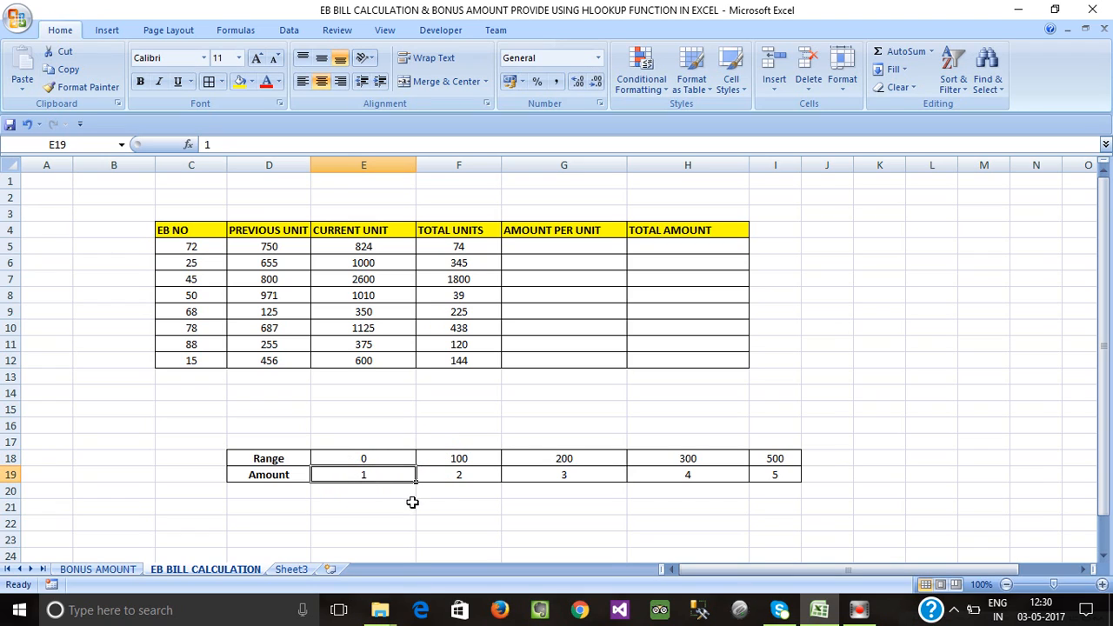
{"action": "left_click", "coordinate": [471, 458]}
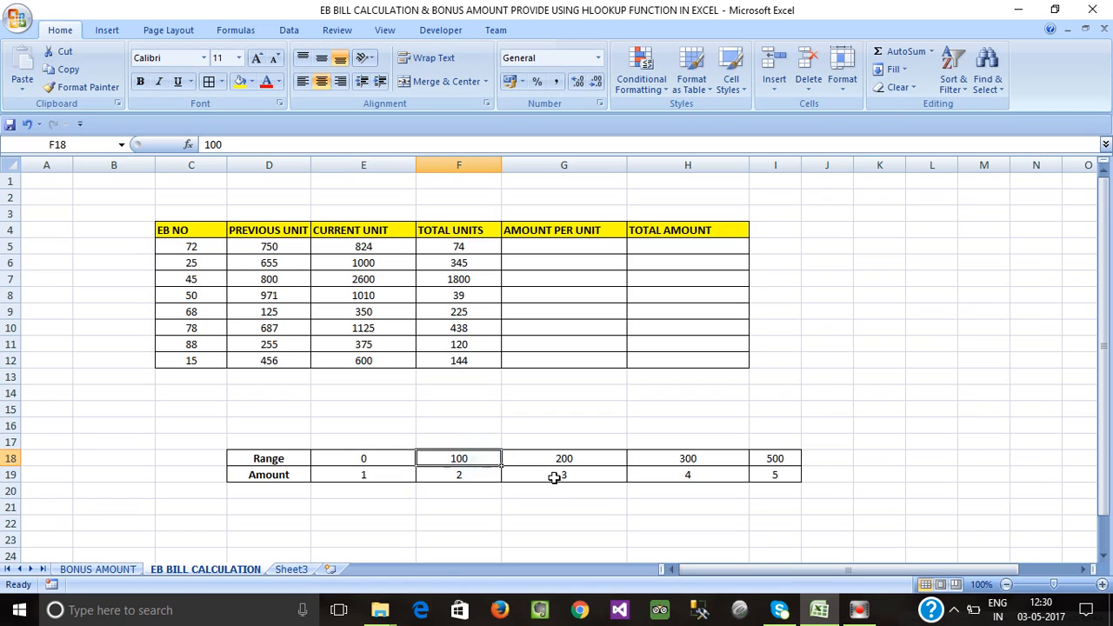
{"action": "left_click", "coordinate": [570, 463]}
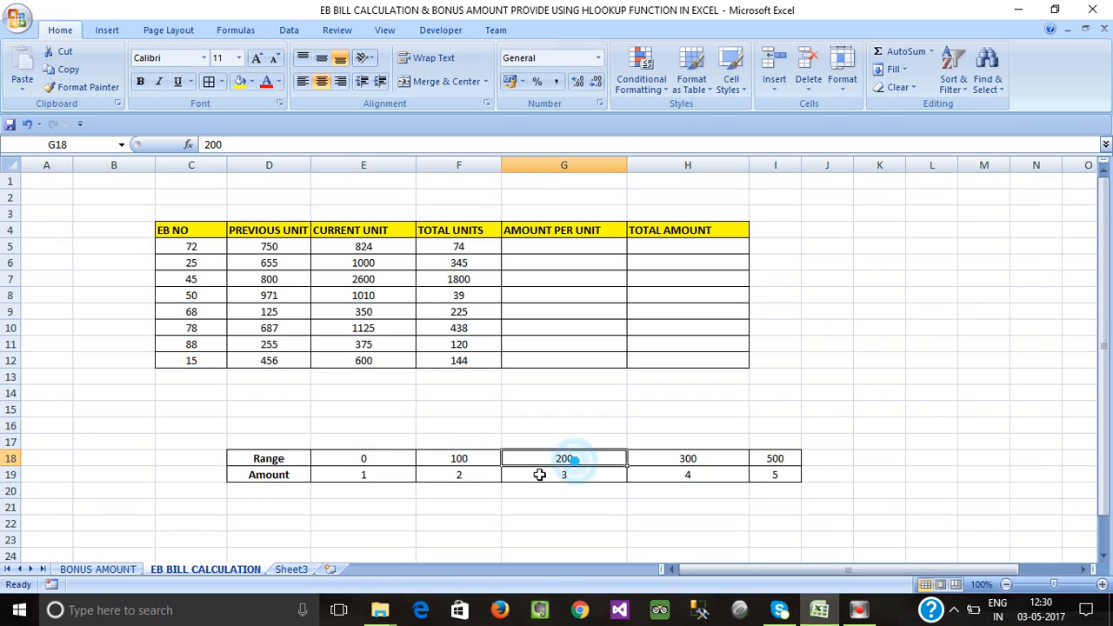
{"action": "left_click", "coordinate": [461, 477]}
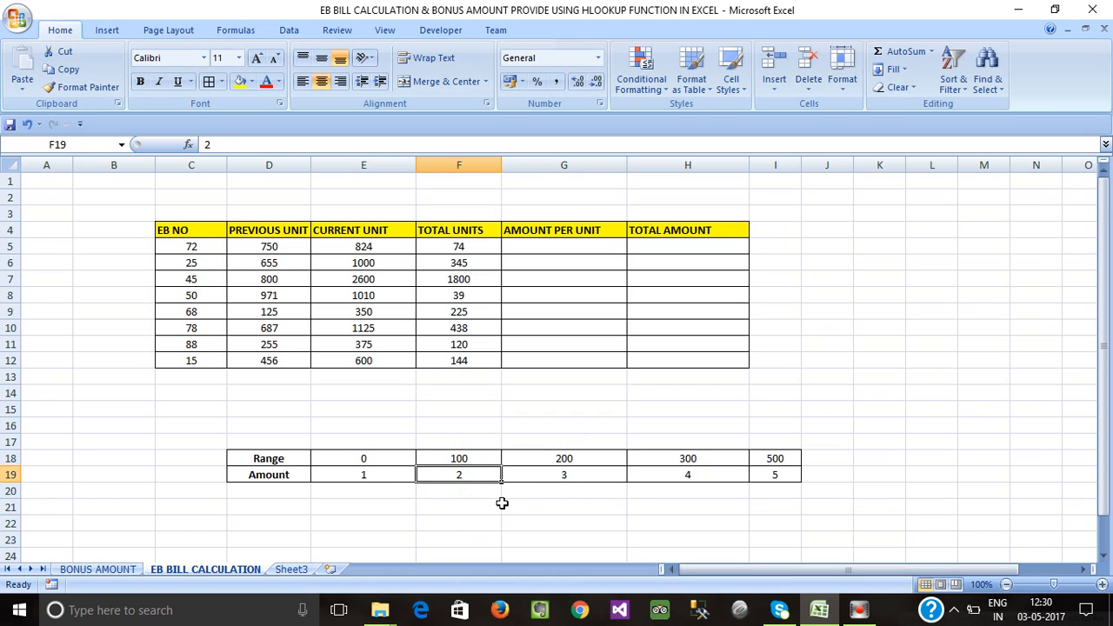
{"action": "left_click", "coordinate": [579, 474]}
{"action": "left_click", "coordinate": [681, 461]}
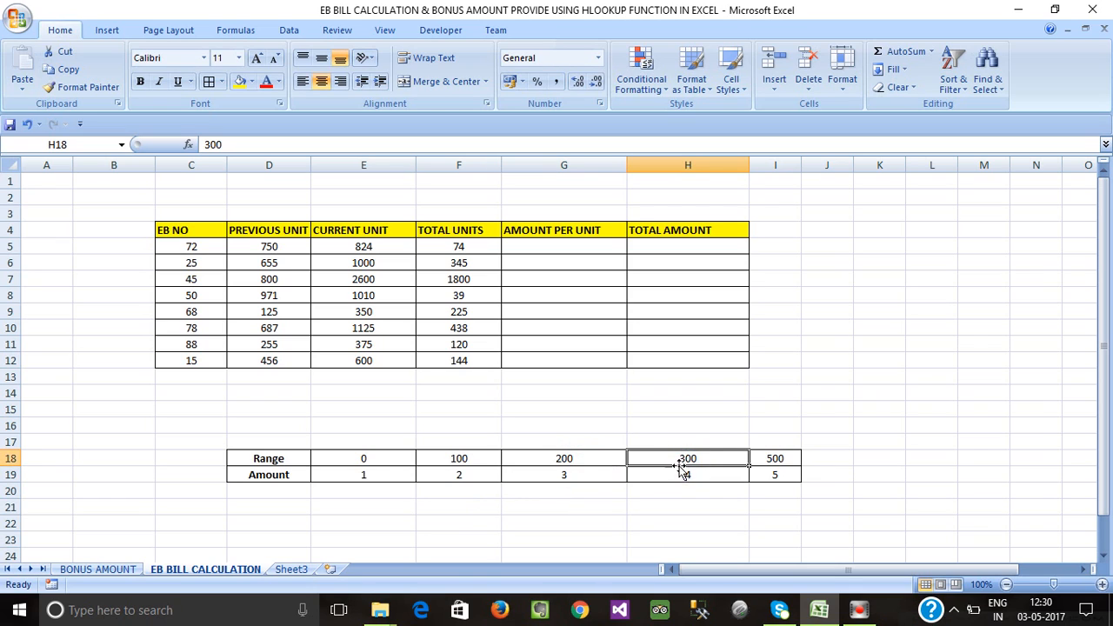
{"action": "left_click", "coordinate": [588, 478]}
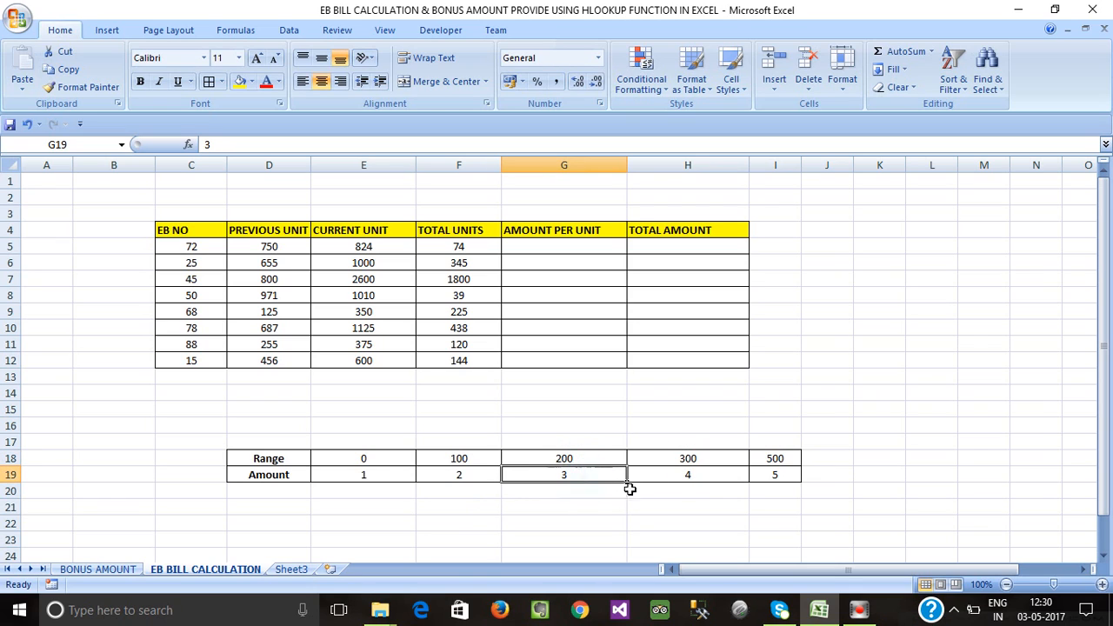
{"action": "left_click", "coordinate": [716, 464]}
{"action": "left_click", "coordinate": [791, 464]}
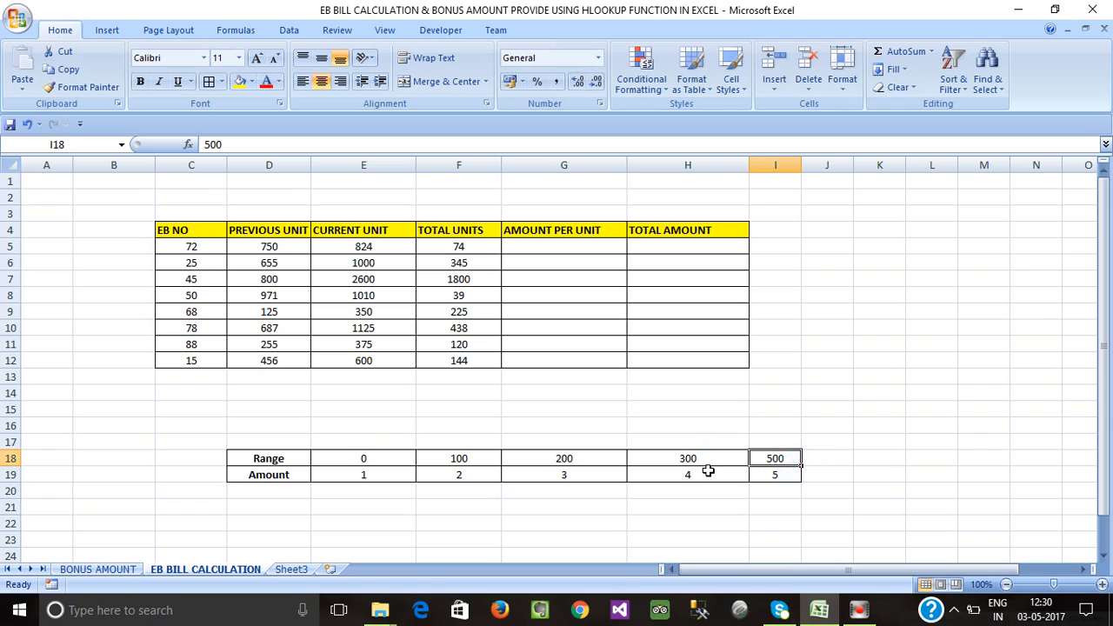
{"action": "left_click", "coordinate": [707, 471]}
{"action": "left_click", "coordinate": [778, 456]}
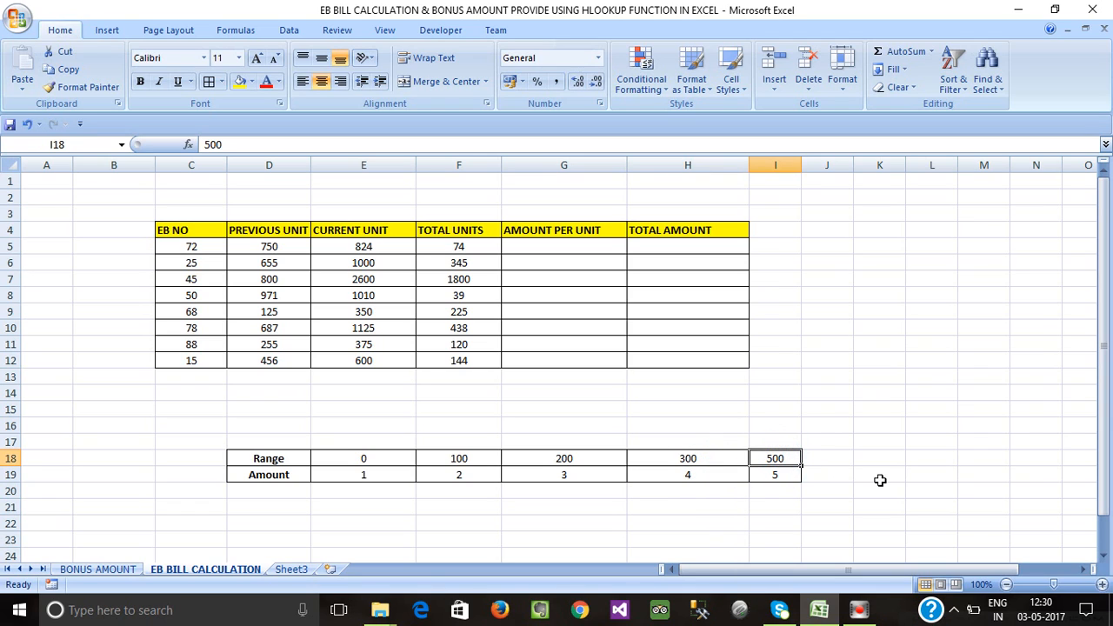
{"action": "left_click", "coordinate": [773, 478]}
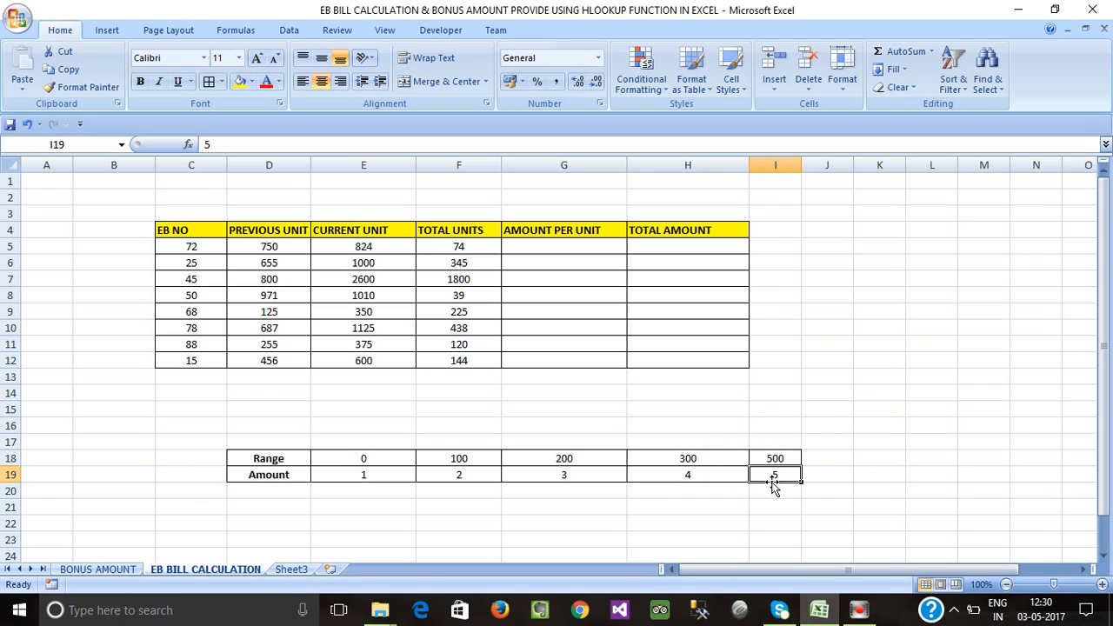
Review the total units in F5:F12 alongside the AMOUNT PER UNIT and TOTAL AMOUNT columns.
{"action": "left_click", "coordinate": [537, 251]}
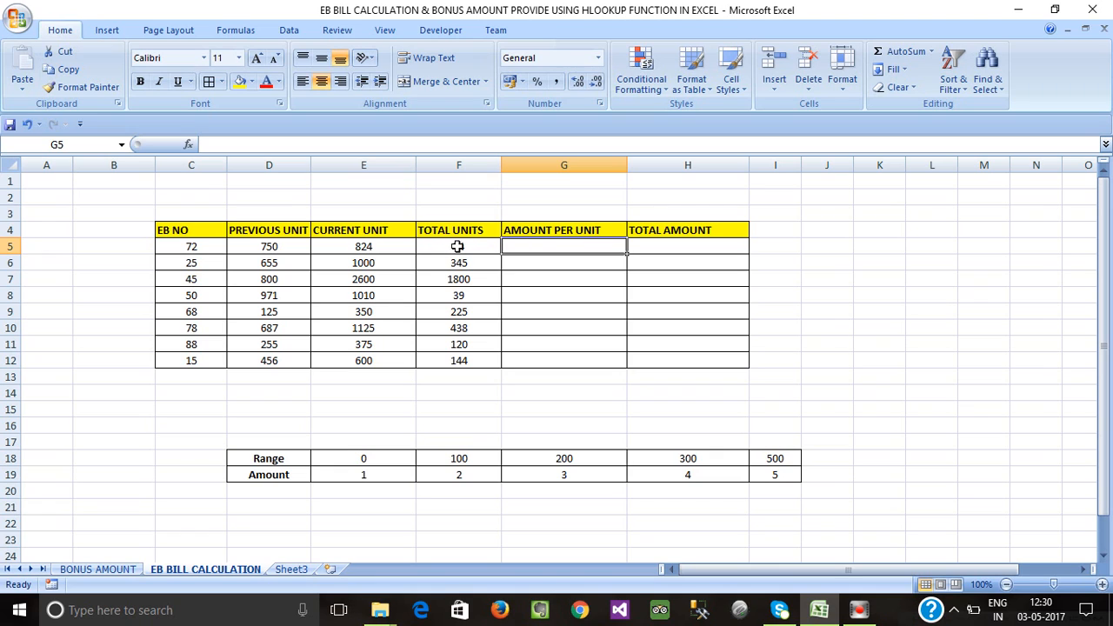
{"action": "left_click_drag", "start_coordinate": [468, 247], "coordinate": [473, 359]}
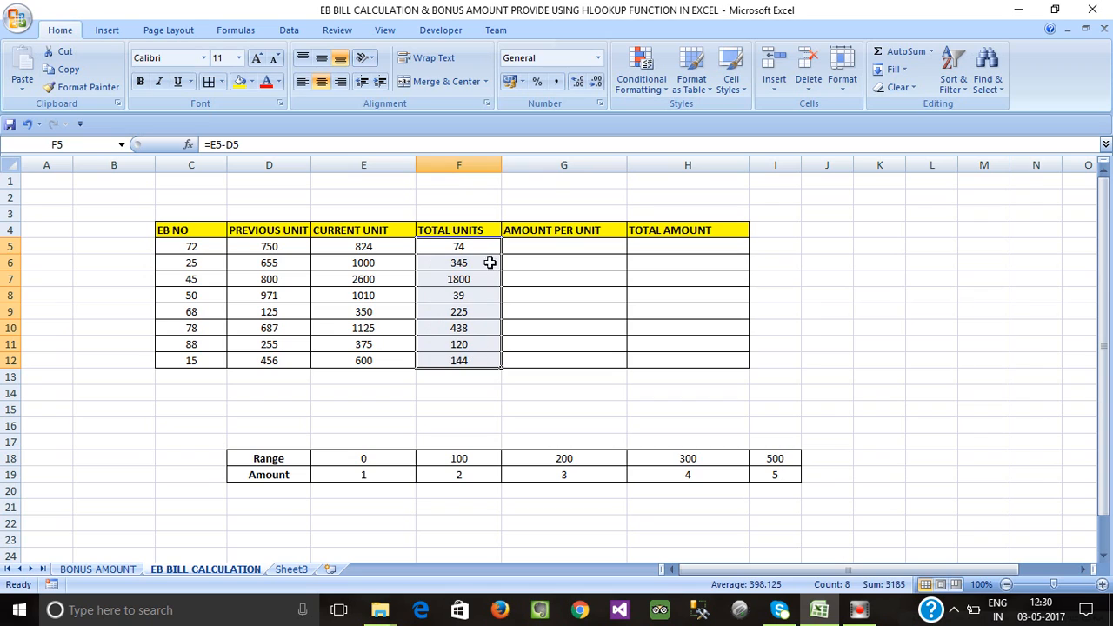
{"action": "left_click_drag", "start_coordinate": [493, 246], "coordinate": [479, 360]}
{"action": "left_click", "coordinate": [522, 252]}
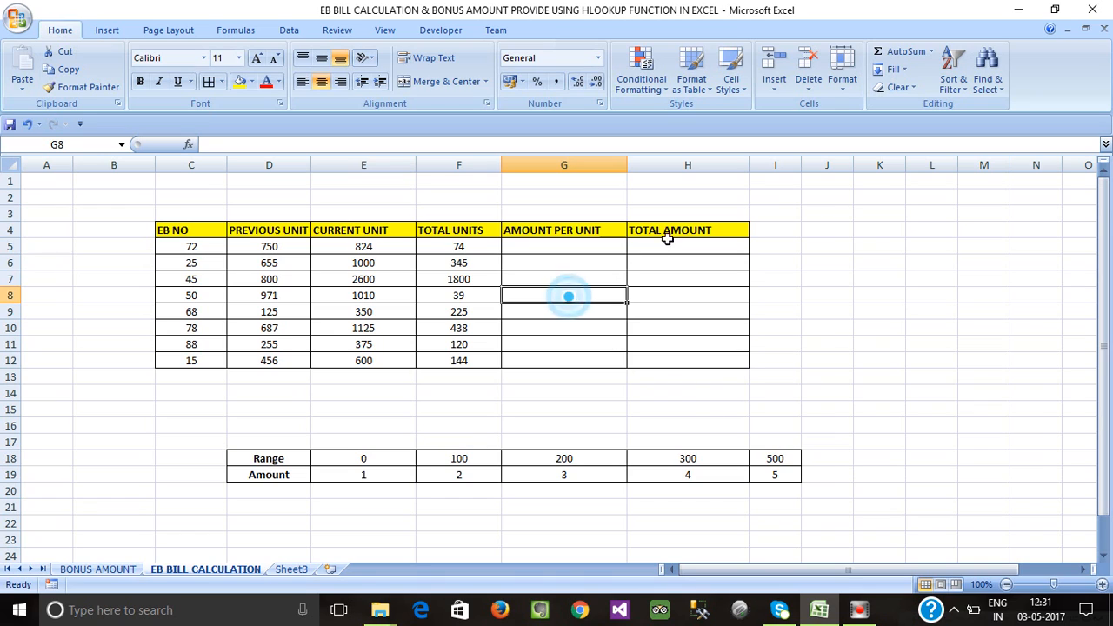
{"action": "left_click_drag", "start_coordinate": [661, 248], "coordinate": [684, 352]}
Start an HLOOKUP formula in G5 with F5 as the lookup value and the absolute range $D$18:$I$19 as the table array.
{"action": "left_click", "coordinate": [550, 246]}
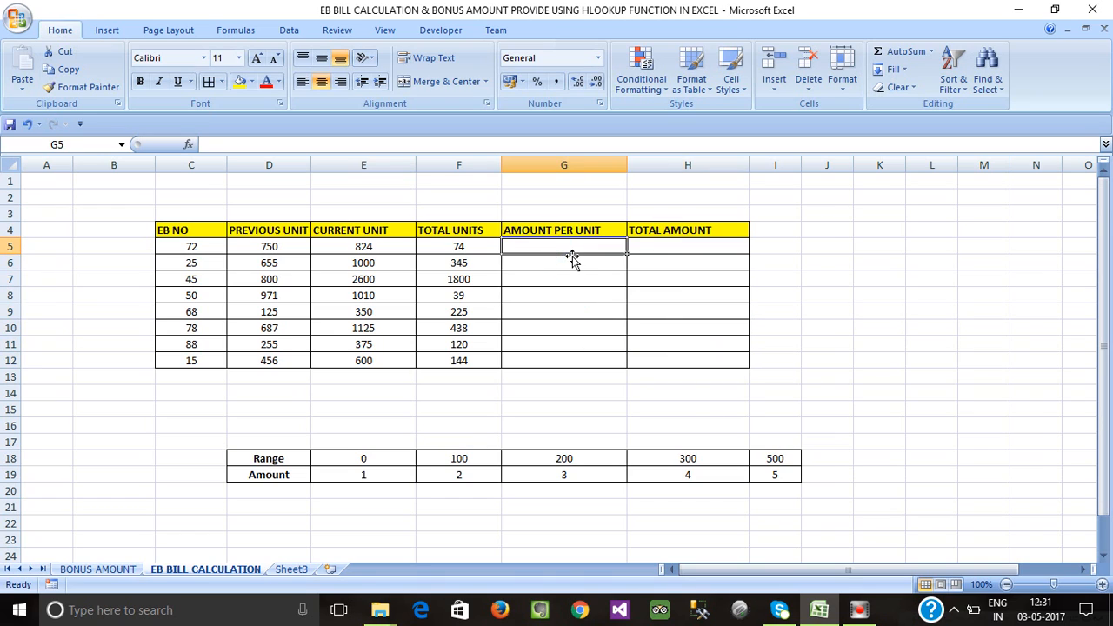
{"action": "type", "text": "=hloo"}
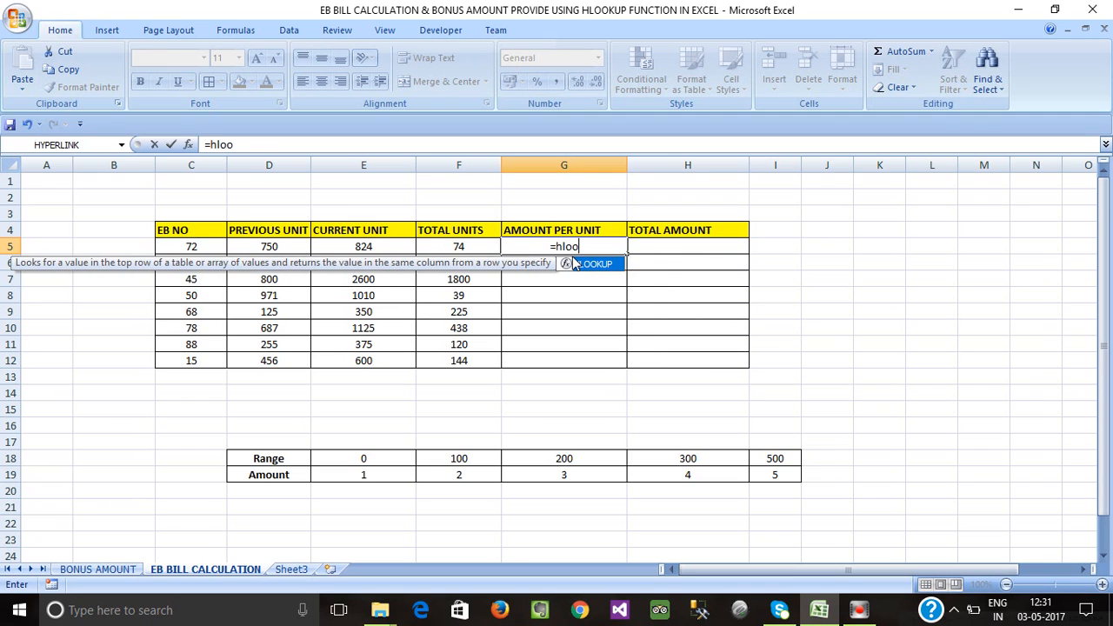
{"action": "double_click", "coordinate": [574, 263]}
{"action": "left_click", "coordinate": [468, 246]}
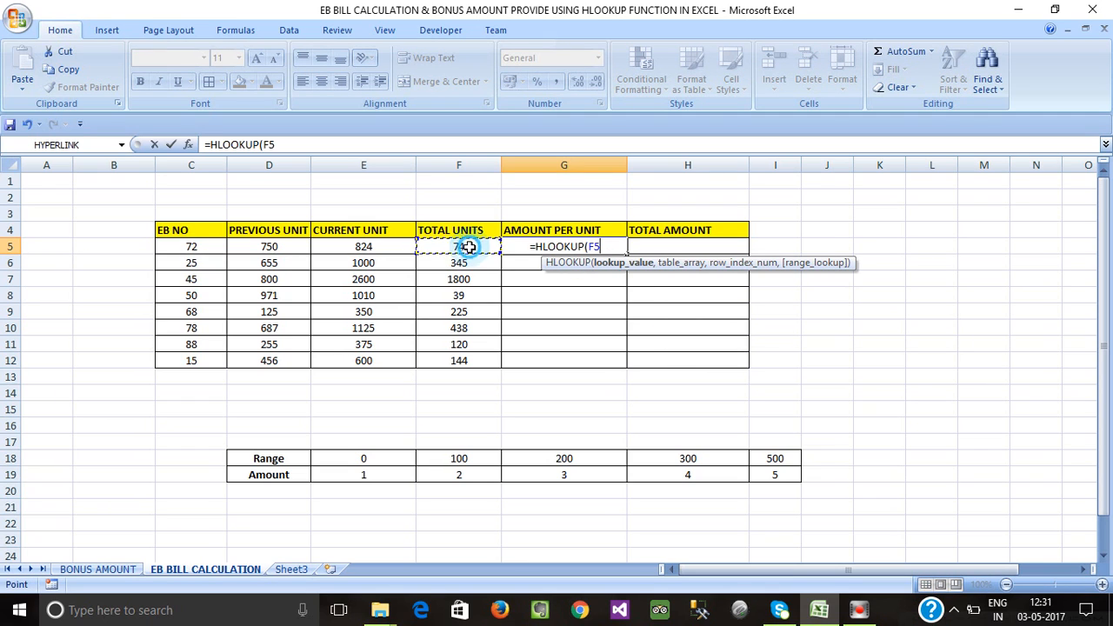
{"action": "type", "text": ","}
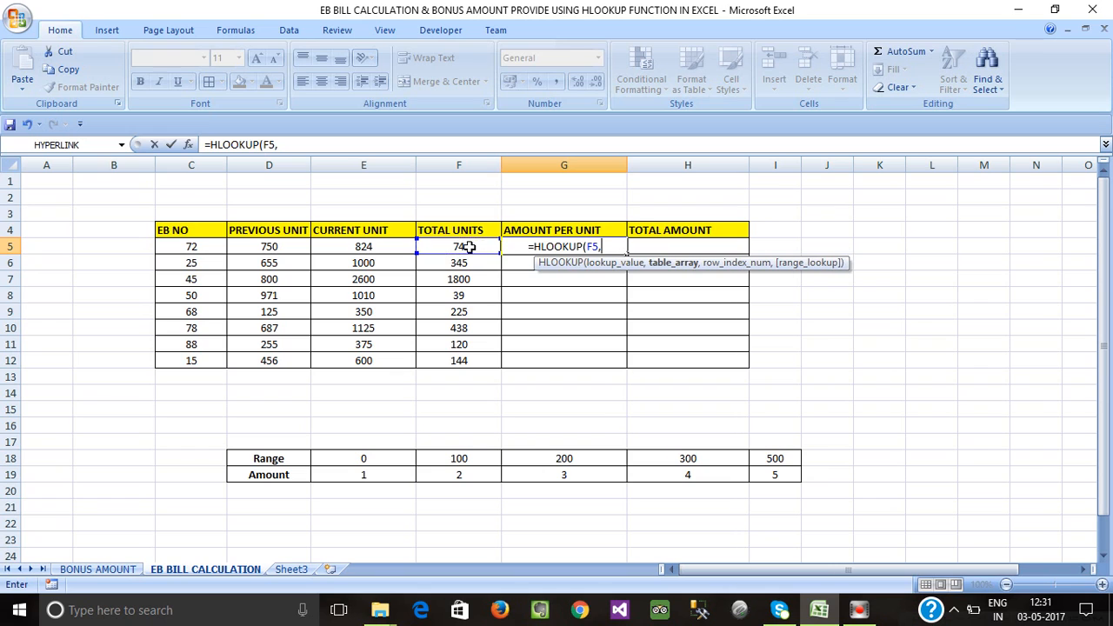
{"action": "left_click_drag", "start_coordinate": [273, 459], "coordinate": [797, 485]}
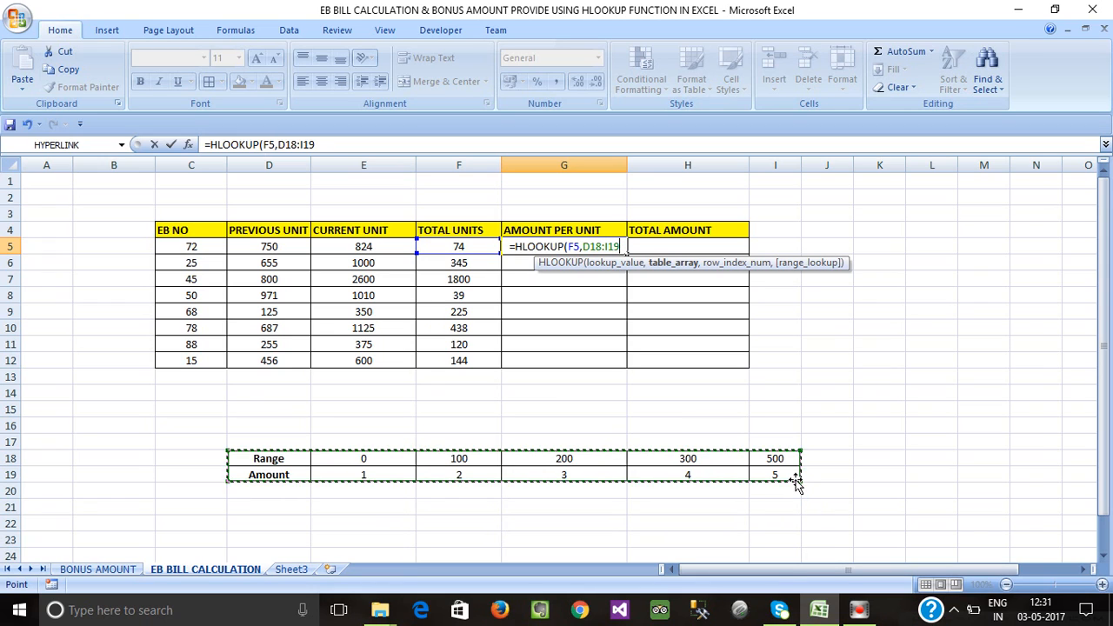
{"action": "key", "text": "F4"}
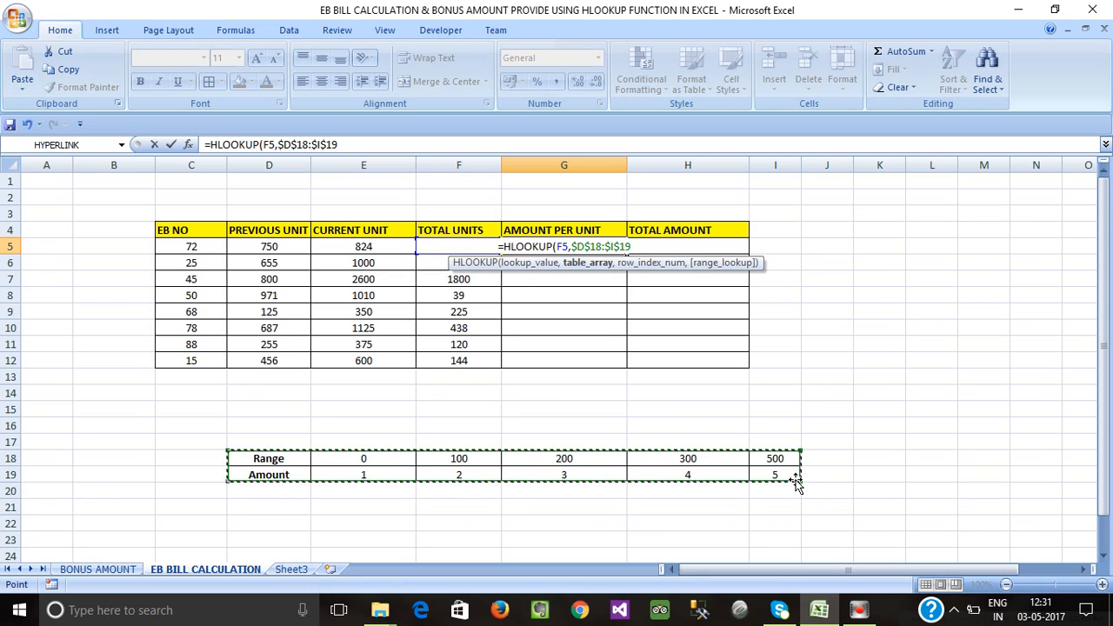
Complete the G5 formula with row index 2 and range lookup 1 for an approximate match.
{"action": "type", "text": ",2"}
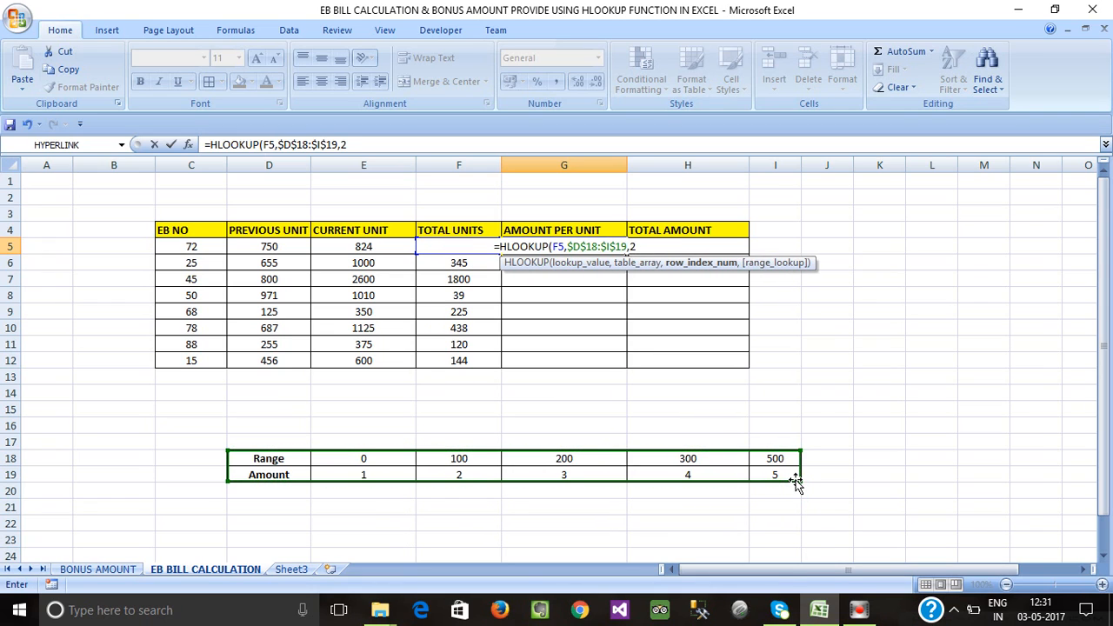
{"action": "type", "text": ","}
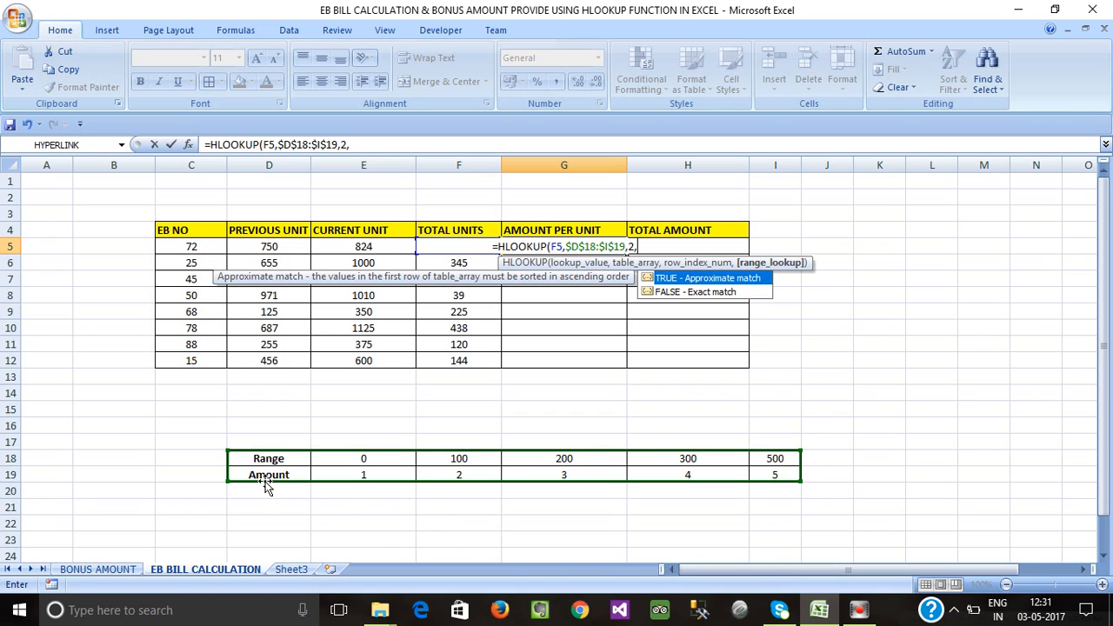
{"action": "type", "text": "1)"}
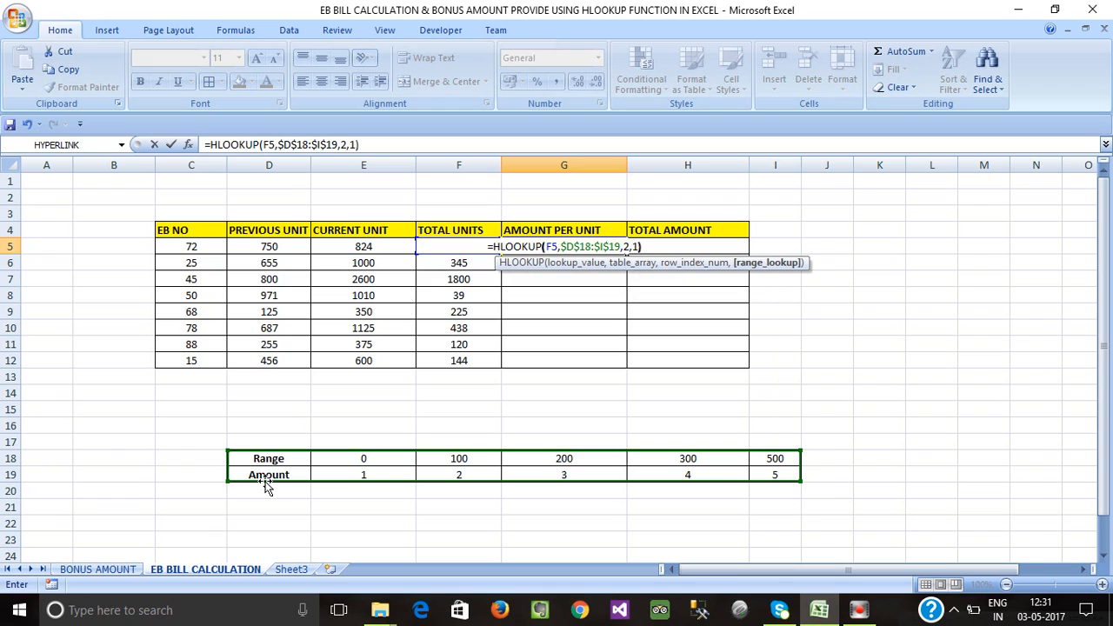
{"action": "key", "text": "Return"}
Fill the amount-per-unit formula from G5 down to G12 for the remaining EB numbers.
{"action": "left_click", "coordinate": [588, 327]}
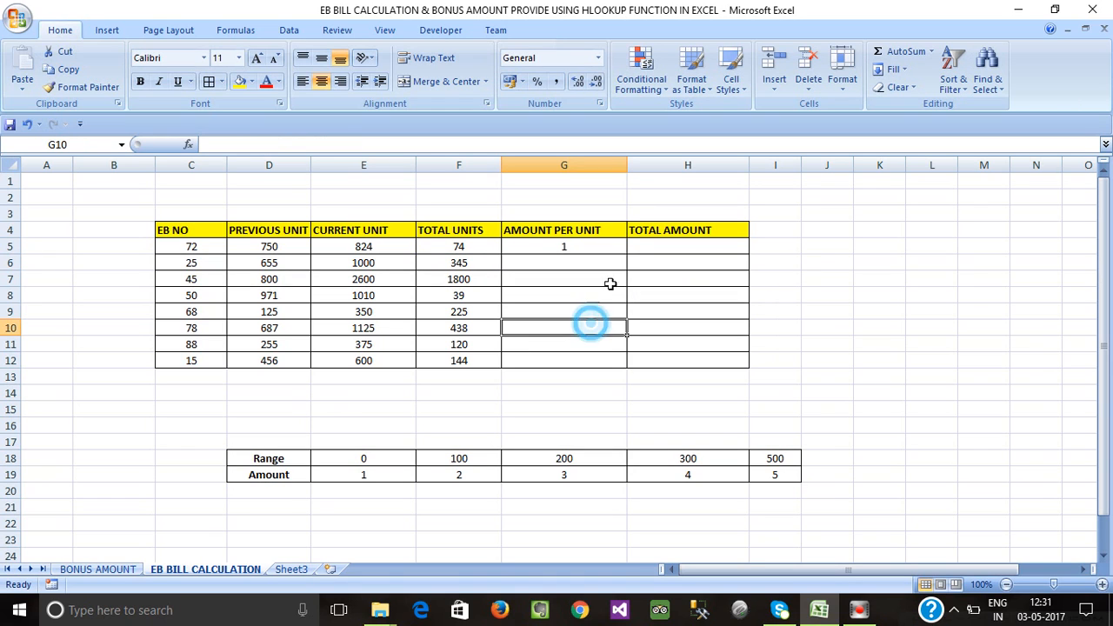
{"action": "left_click", "coordinate": [617, 250]}
{"action": "double_click", "coordinate": [626, 253]}
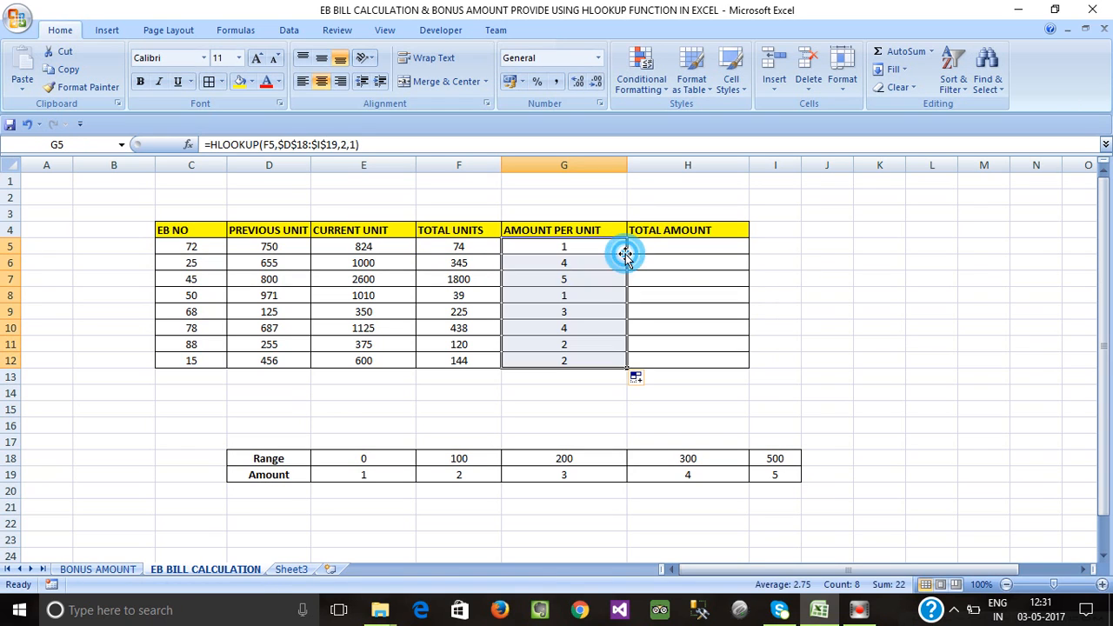
Inspect the total units formula in F5 and the HLOOKUP formula in G5.
{"action": "left_click", "coordinate": [592, 324]}
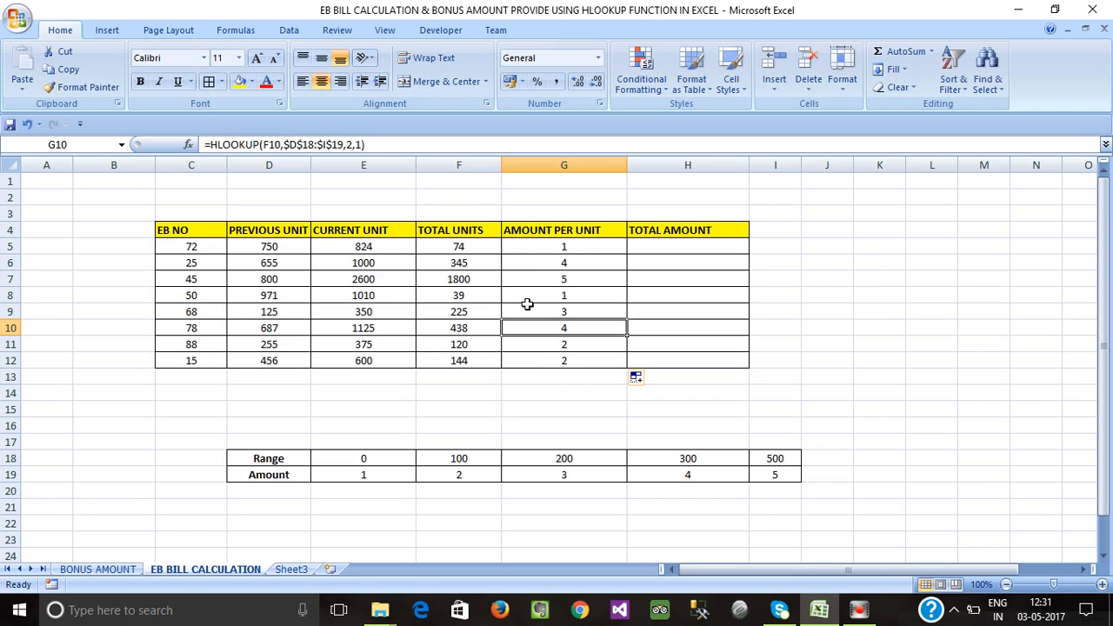
{"action": "double_click", "coordinate": [465, 248]}
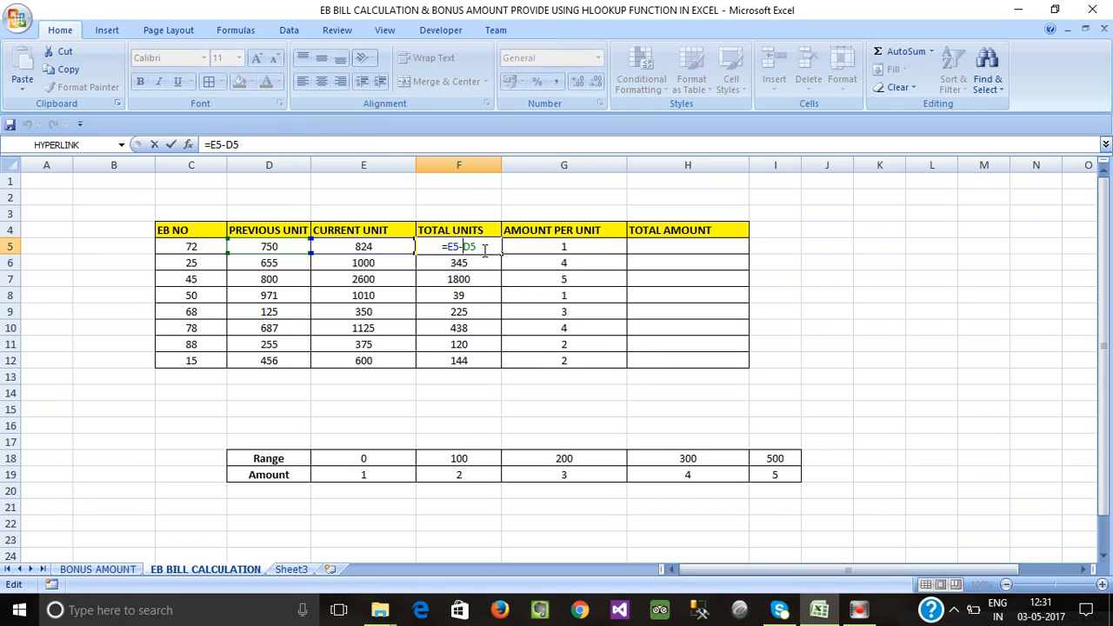
{"action": "key", "text": "Escape"}
{"action": "left_click", "coordinate": [549, 246]}
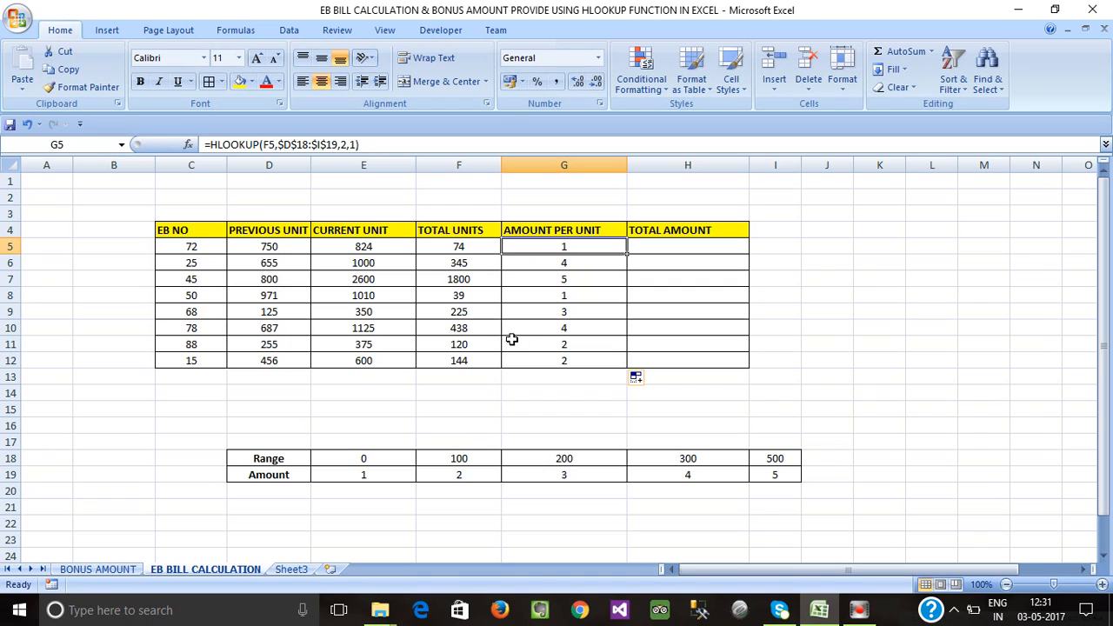
Compare the total units in column F with the looked-up amounts per unit in G5:G12.
{"action": "left_click_drag", "start_coordinate": [465, 347], "coordinate": [565, 366]}
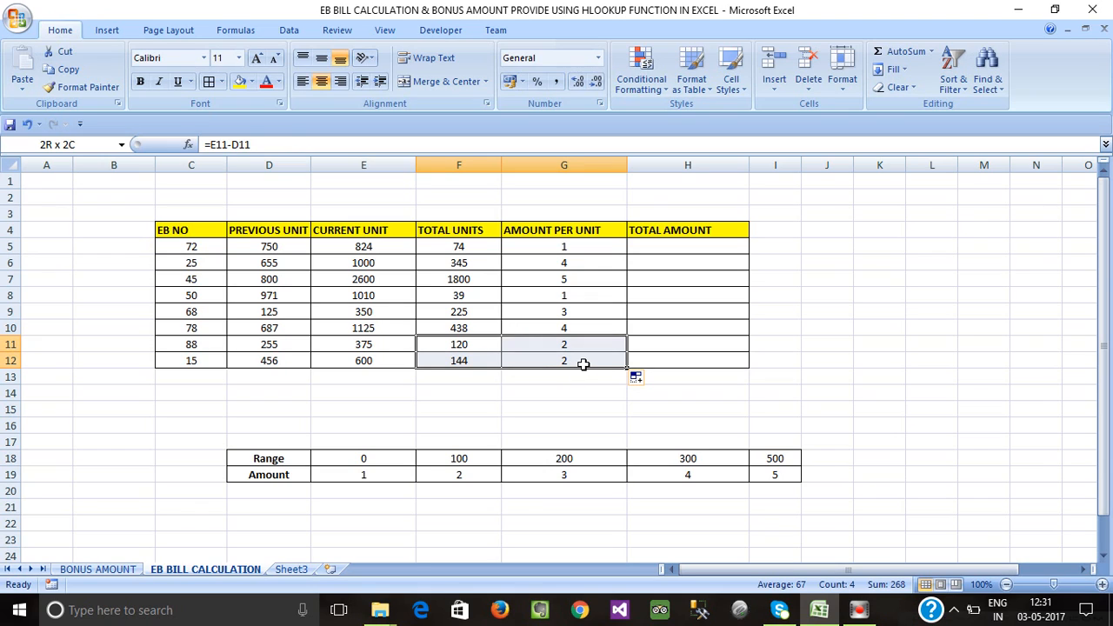
{"action": "left_click_drag", "start_coordinate": [582, 364], "coordinate": [582, 364]}
{"action": "left_click_drag", "start_coordinate": [469, 313], "coordinate": [575, 318]}
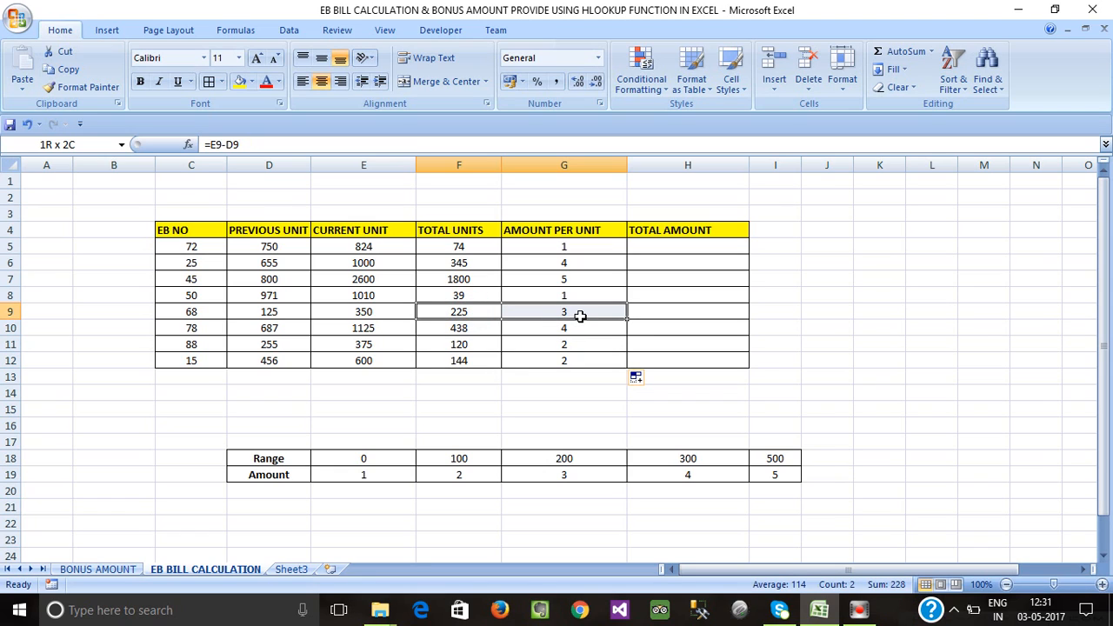
{"action": "left_click_drag", "start_coordinate": [580, 315], "coordinate": [580, 315]}
{"action": "mouse_move", "coordinate": [455, 260]}
{"action": "left_mouse_down"}
{"action": "mouse_move", "coordinate": [591, 259]}
{"action": "mouse_move", "coordinate": [565, 281]}
{"action": "mouse_move", "coordinate": [437, 290]}
{"action": "mouse_move", "coordinate": [446, 280]}
{"action": "left_mouse_up"}
{"action": "left_click", "coordinate": [547, 281]}
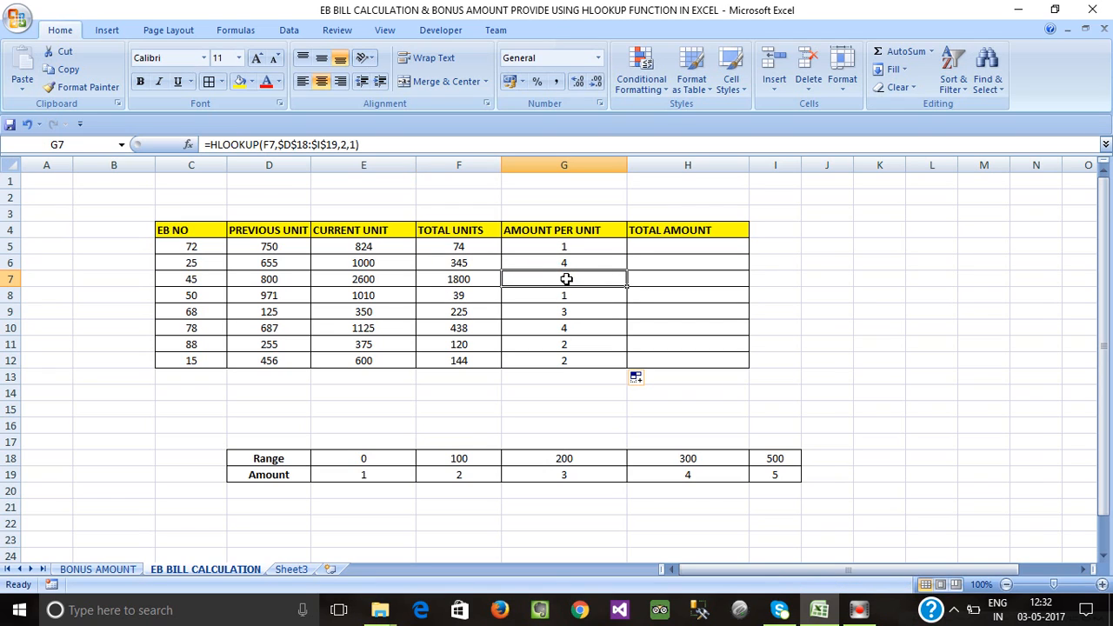
{"action": "left_click", "coordinate": [587, 326]}
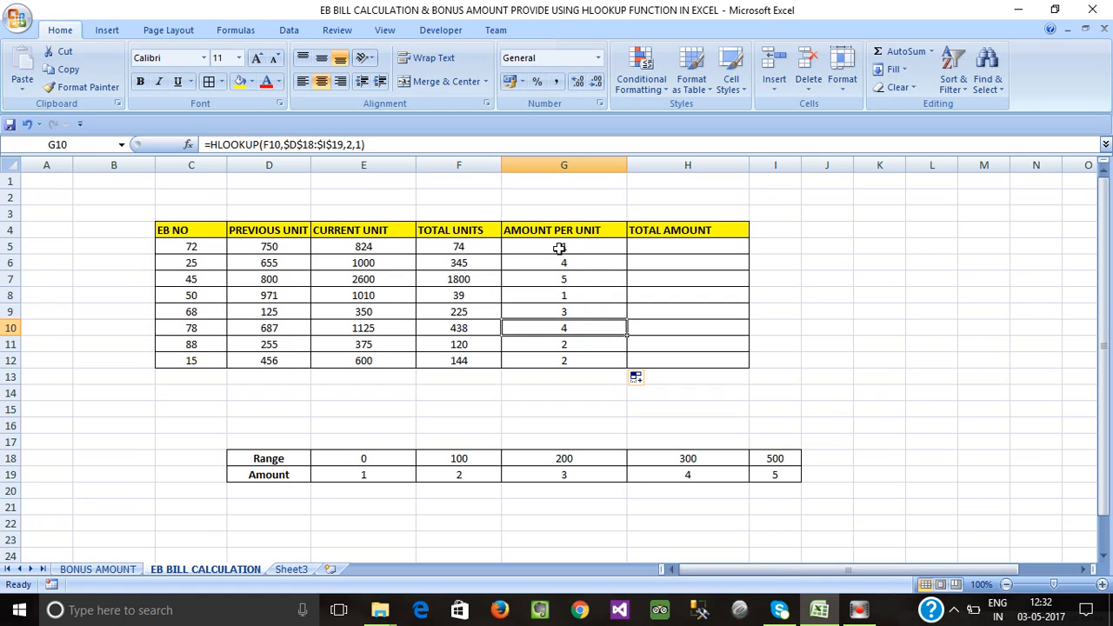
{"action": "left_click_drag", "start_coordinate": [561, 247], "coordinate": [580, 365]}
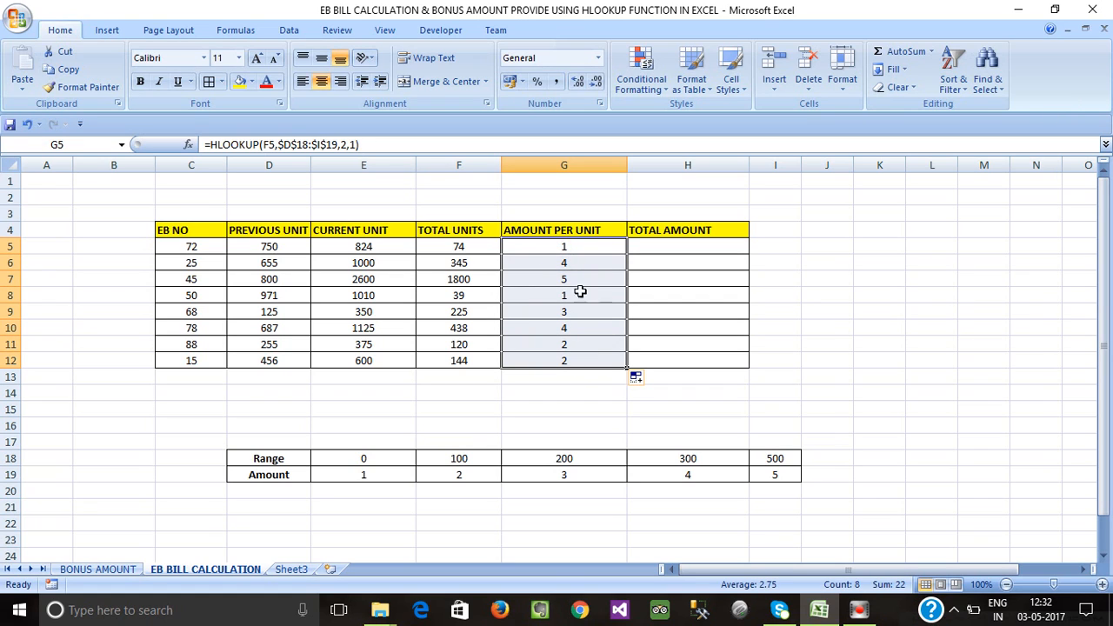
{"action": "left_click_drag", "start_coordinate": [541, 252], "coordinate": [566, 360]}
Calculate the first total amount in H5 with the formula =F5*G5.
{"action": "left_click", "coordinate": [660, 246]}
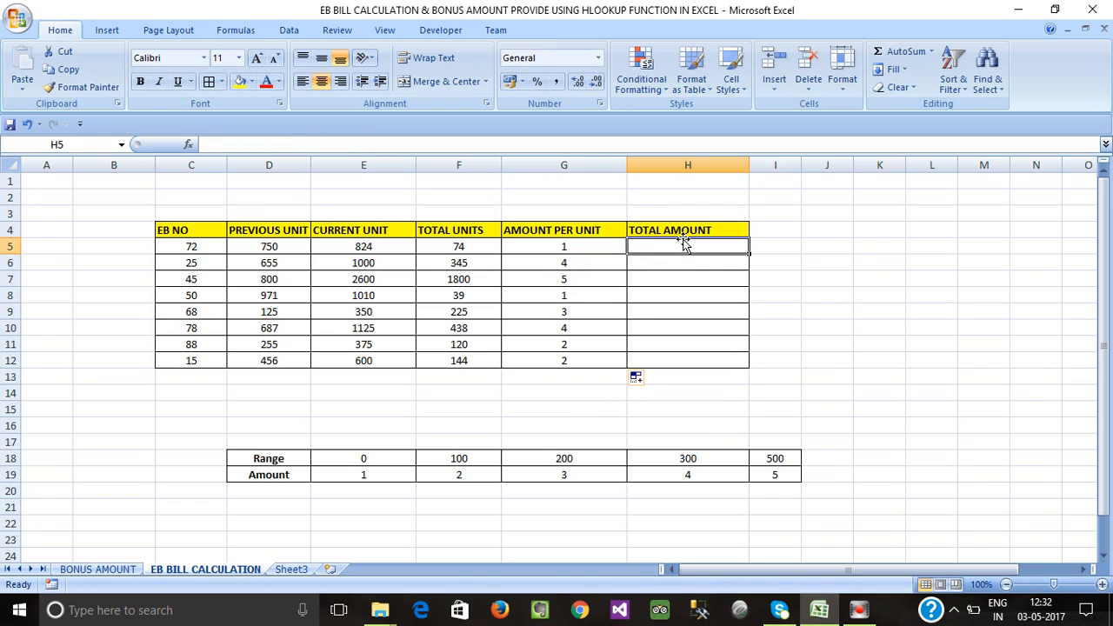
{"action": "left_click", "coordinate": [664, 243]}
{"action": "type", "text": "="}
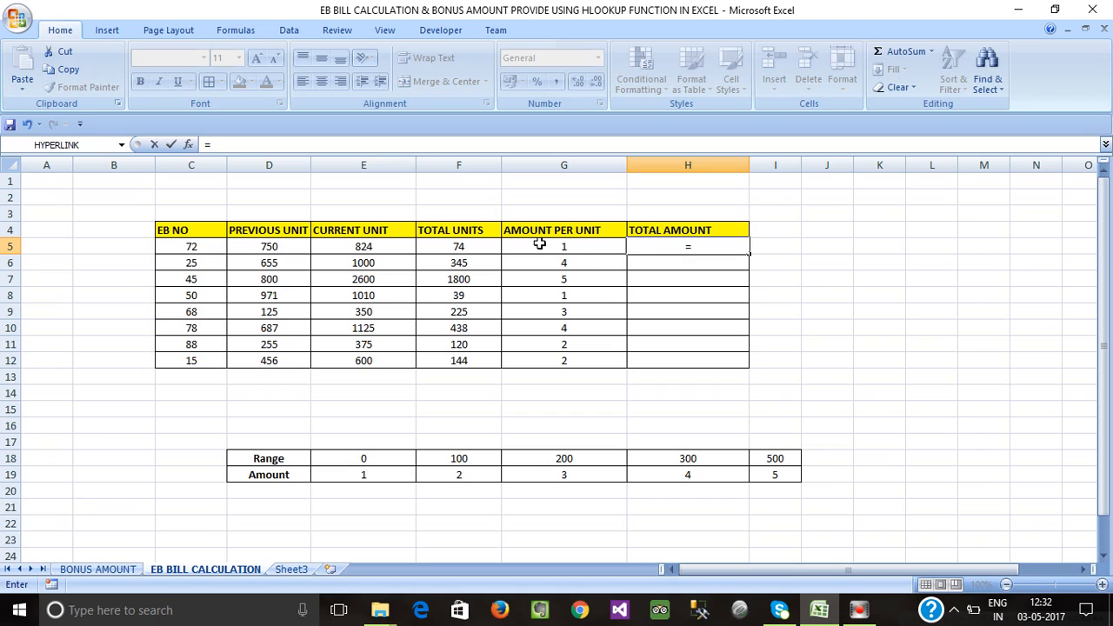
{"action": "left_click", "coordinate": [455, 248]}
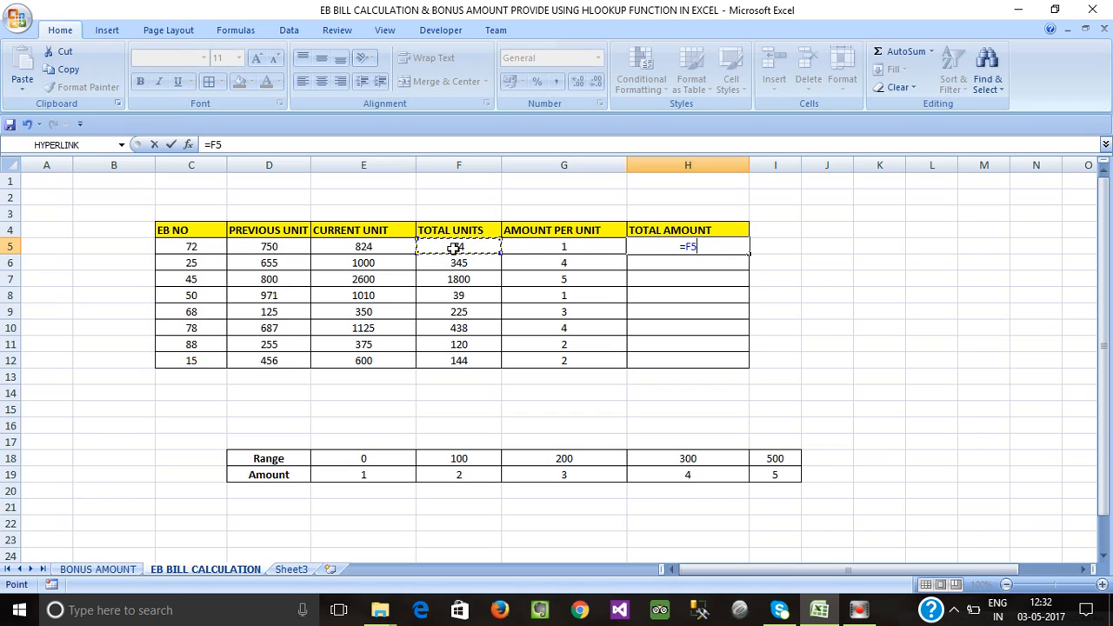
{"action": "type", "text": "*"}
{"action": "left_click", "coordinate": [576, 246]}
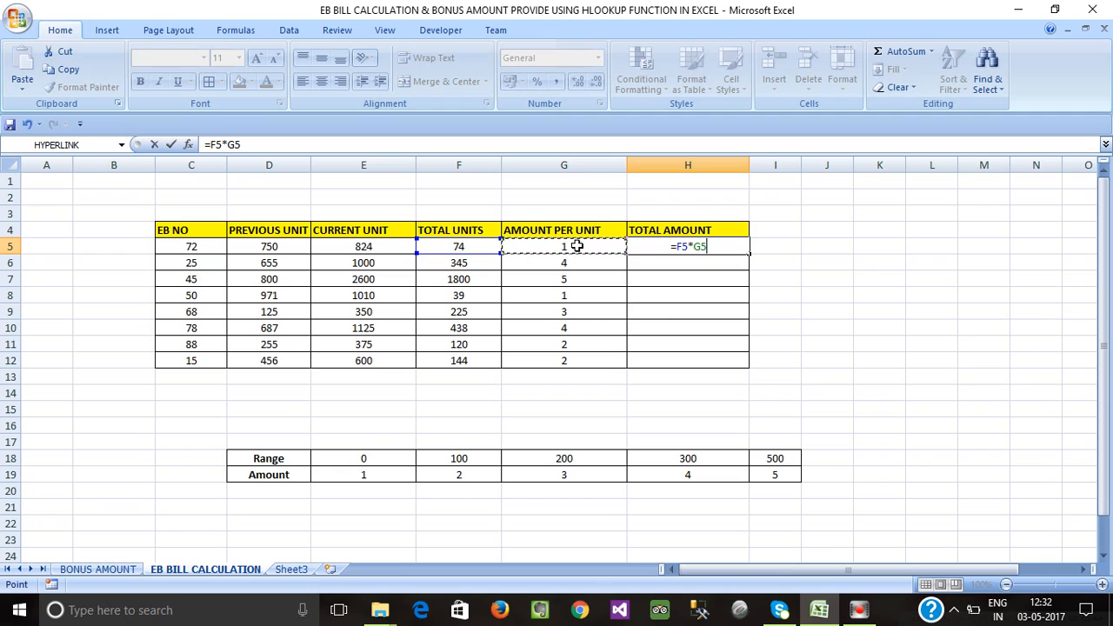
{"action": "key", "text": "Return"}
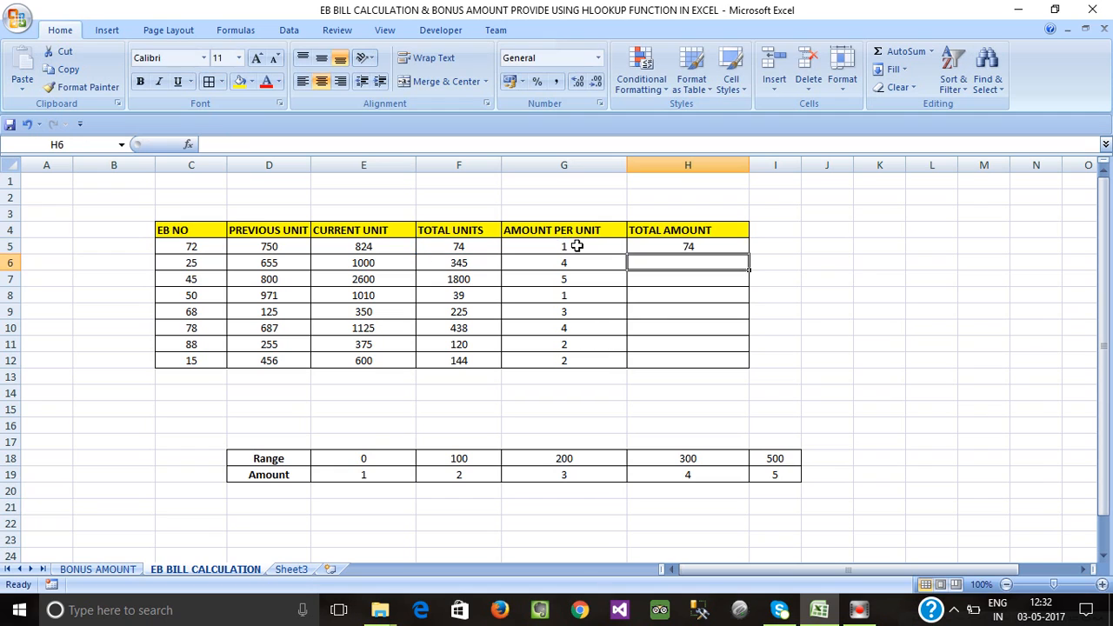
Fill the total amount formula from H5 down to H12 and check the filled column.
{"action": "left_click", "coordinate": [740, 249]}
{"action": "double_click", "coordinate": [749, 253]}
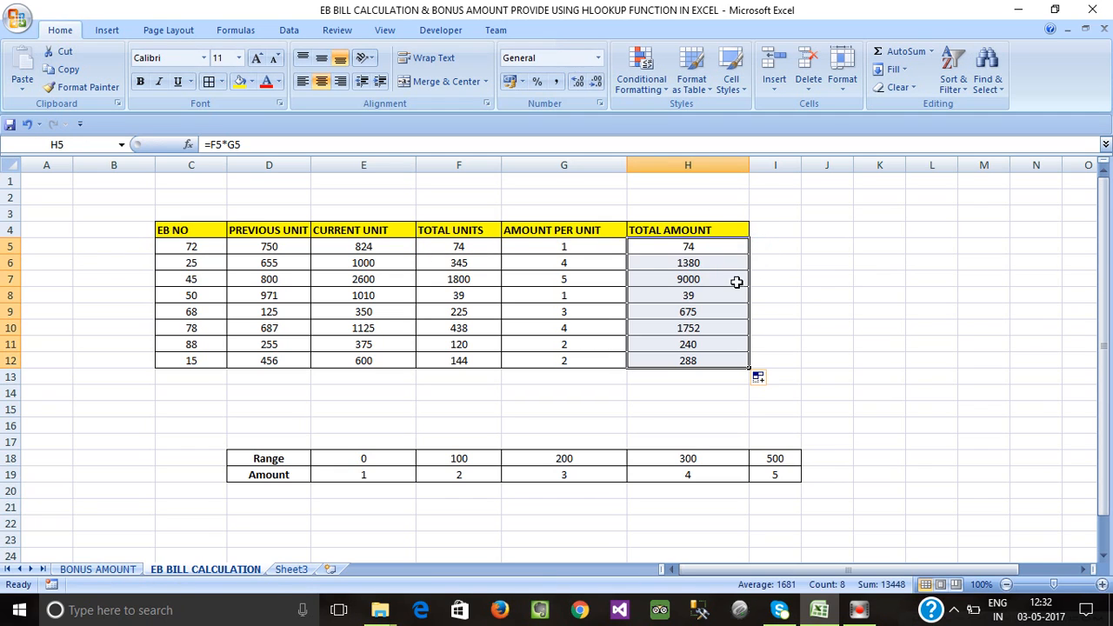
{"action": "left_click", "coordinate": [789, 309]}
{"action": "left_click", "coordinate": [673, 274]}
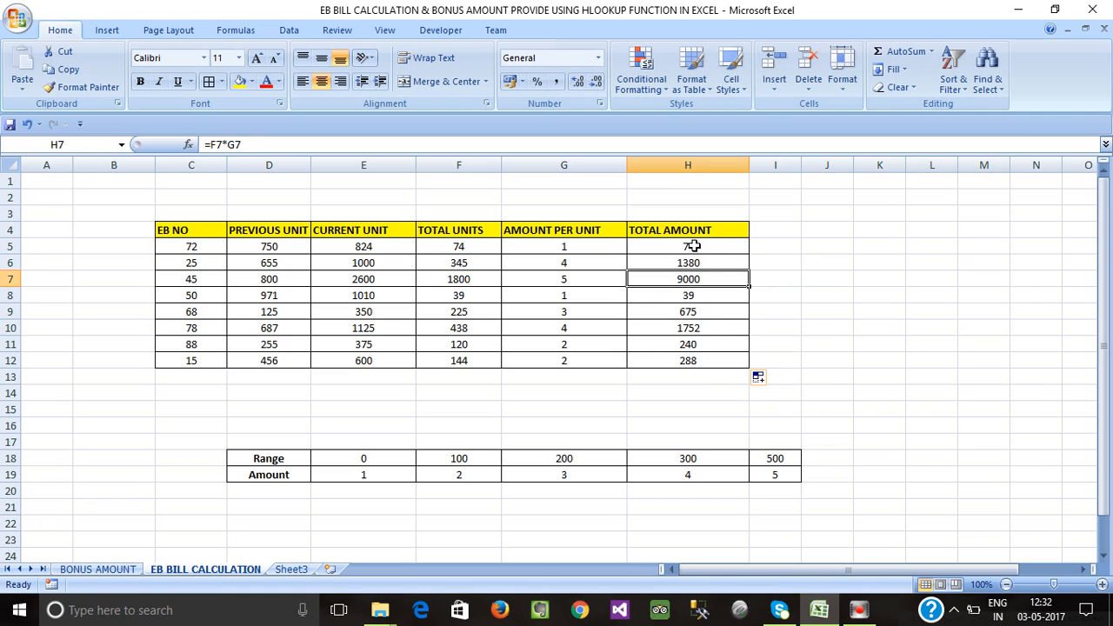
{"action": "left_click_drag", "start_coordinate": [695, 246], "coordinate": [705, 352]}
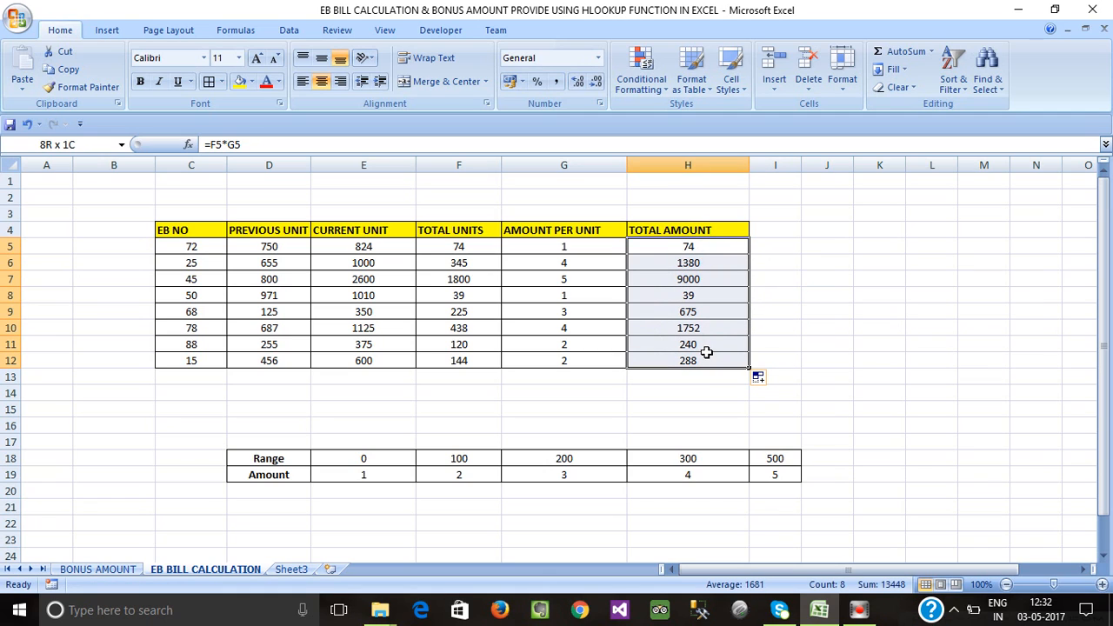
{"action": "left_click", "coordinate": [681, 392]}
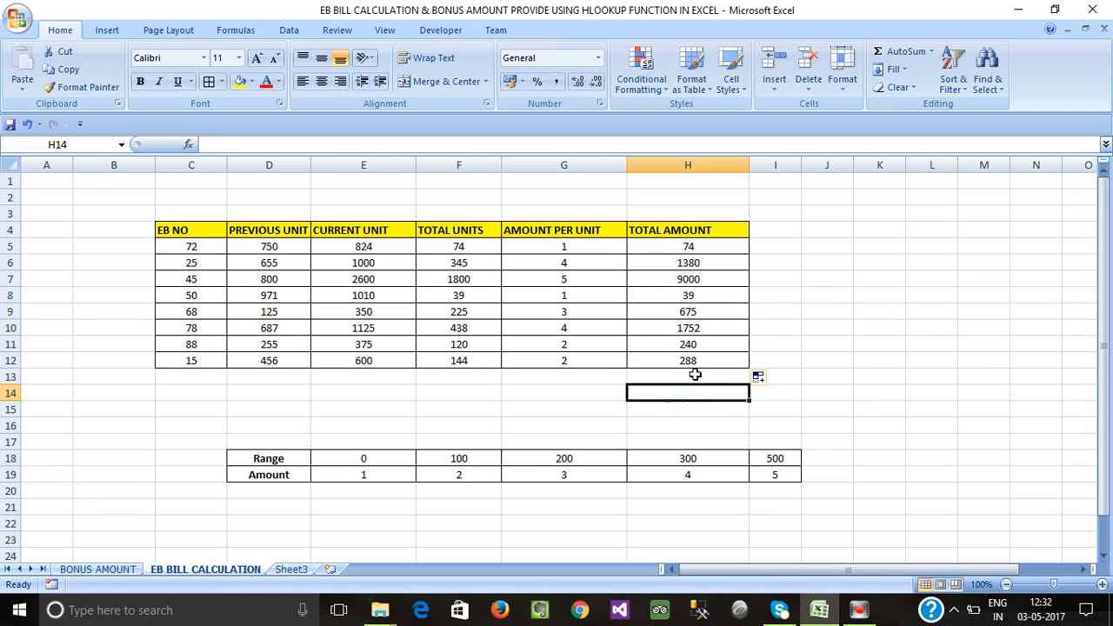
{"action": "left_click", "coordinate": [527, 407]}
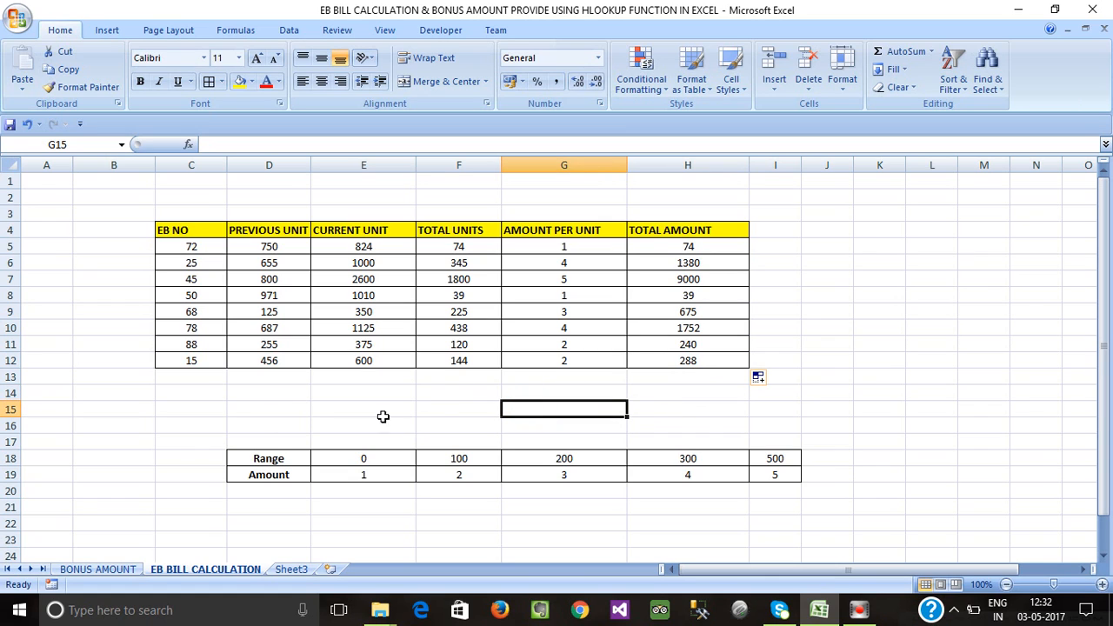
{"action": "left_click", "coordinate": [255, 421]}
{"action": "left_click", "coordinate": [347, 404]}
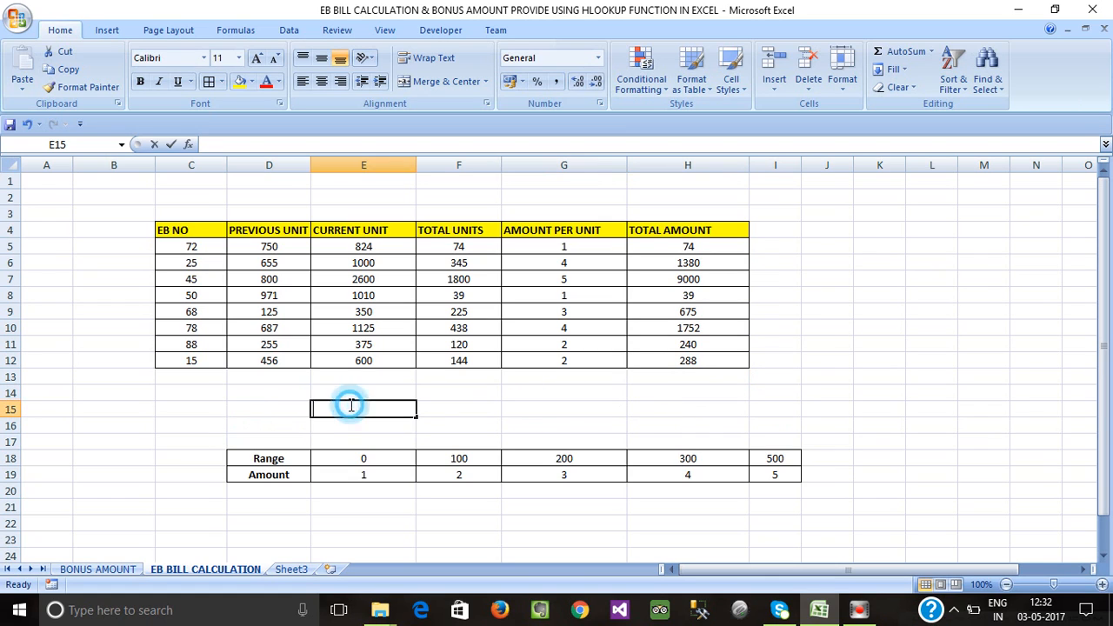
{"action": "left_click", "coordinate": [260, 387]}
{"action": "left_click", "coordinate": [229, 426]}
{"action": "left_click", "coordinate": [193, 405]}
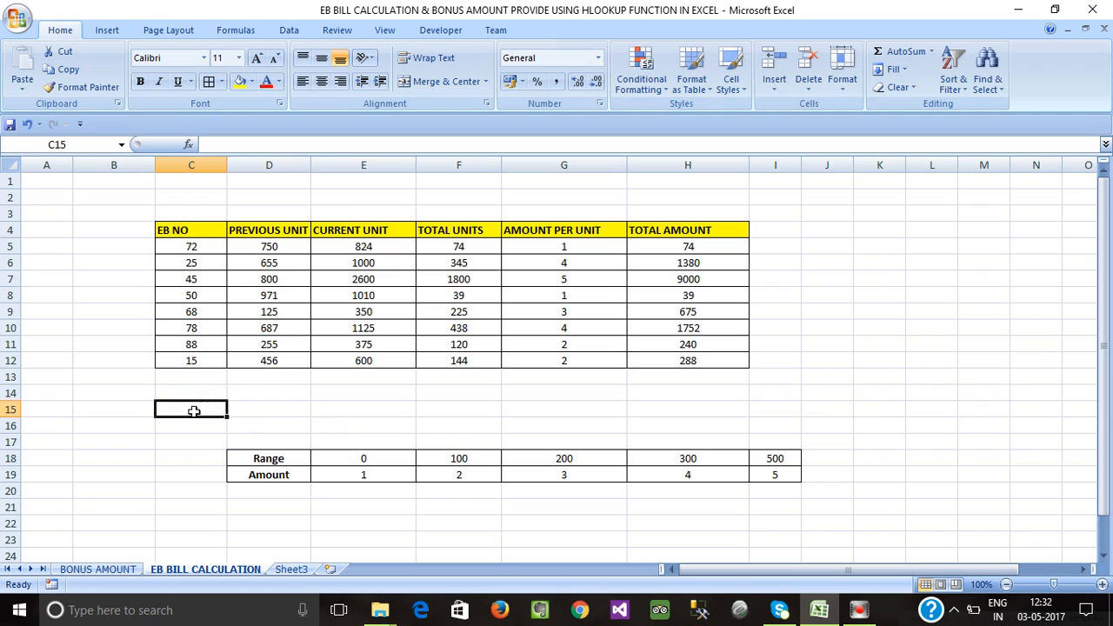
{"action": "left_click", "coordinate": [197, 401]}
{"action": "left_click", "coordinate": [230, 375]}
{"action": "left_click", "coordinate": [222, 394]}
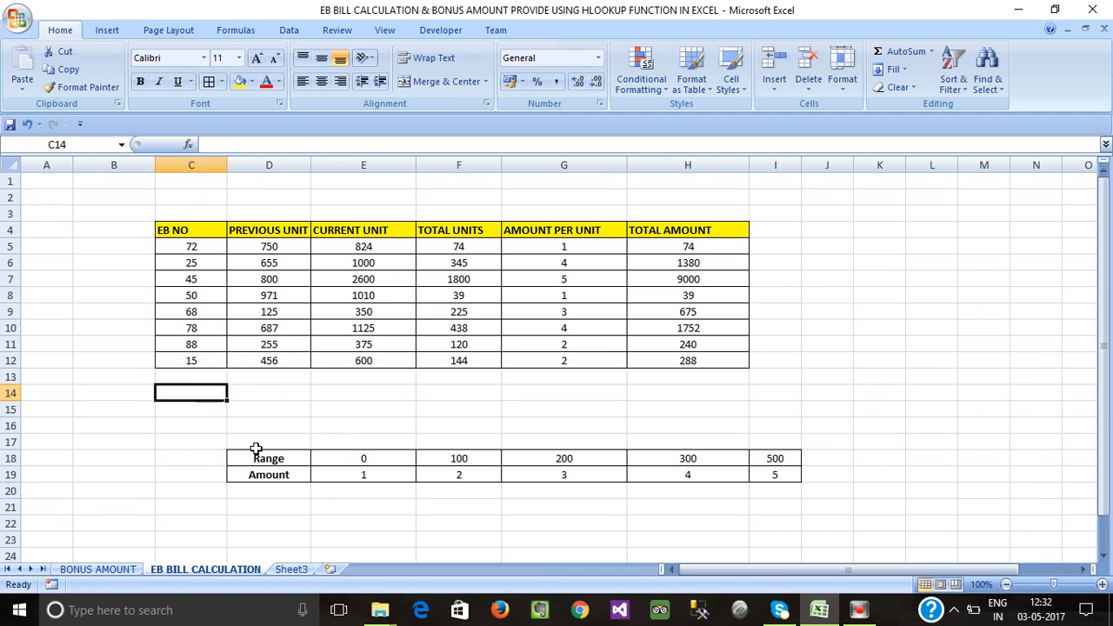
Review the Range and Amount lookup table in D18:I19, and return to the BONUS AMOUNT sheet.
{"action": "left_click_drag", "start_coordinate": [242, 452], "coordinate": [782, 477]}
{"action": "left_click", "coordinate": [656, 405]}
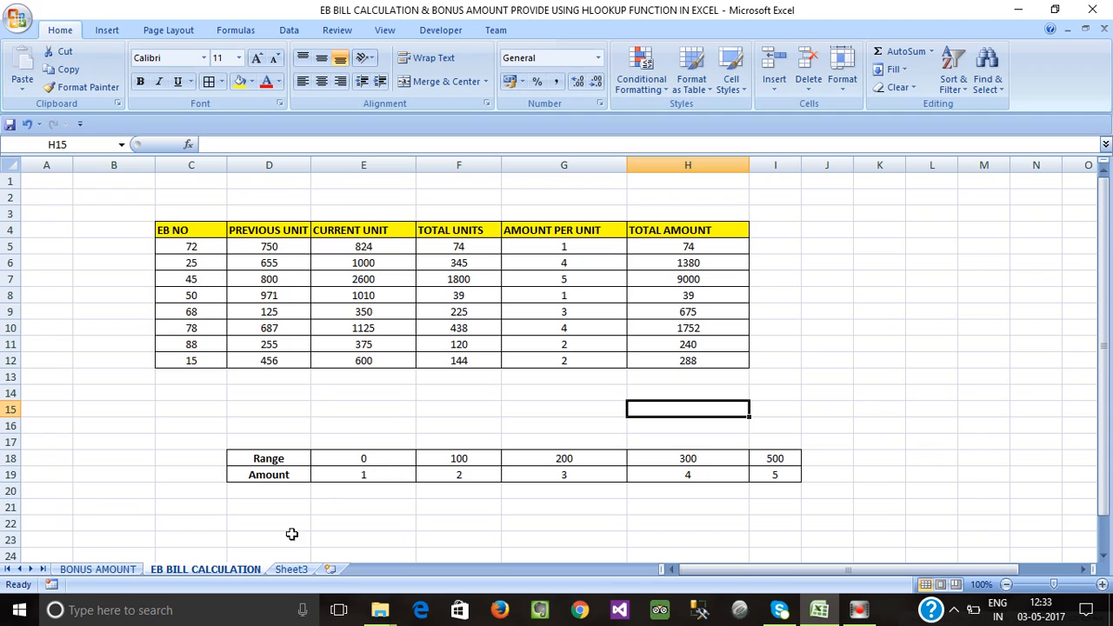
{"action": "left_click", "coordinate": [158, 542]}
{"action": "left_click", "coordinate": [97, 569]}
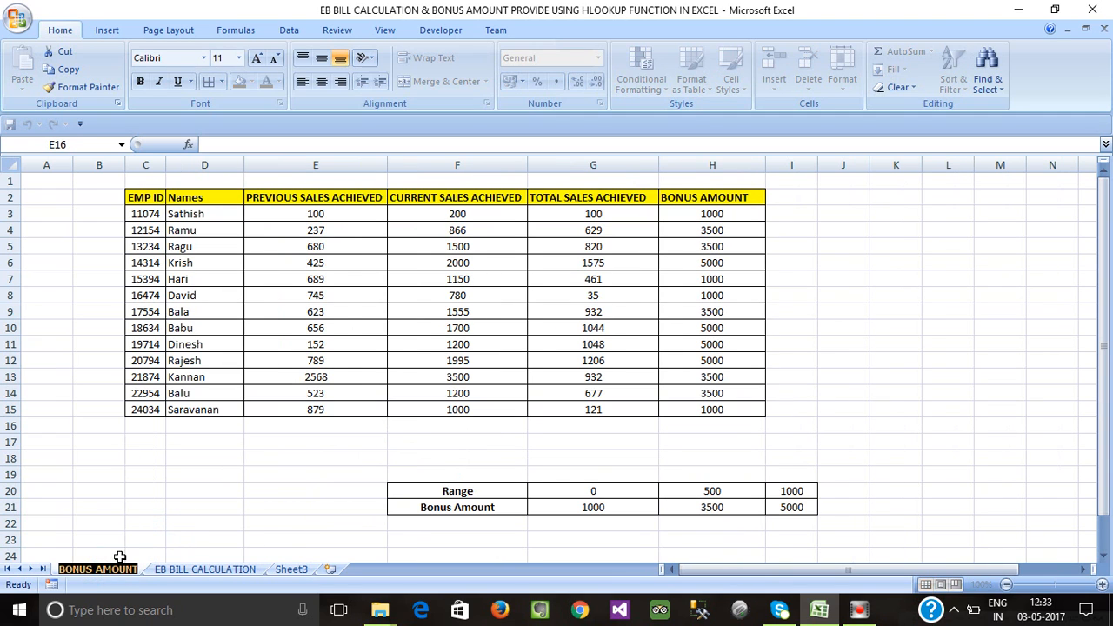
{"action": "left_click", "coordinate": [258, 460]}
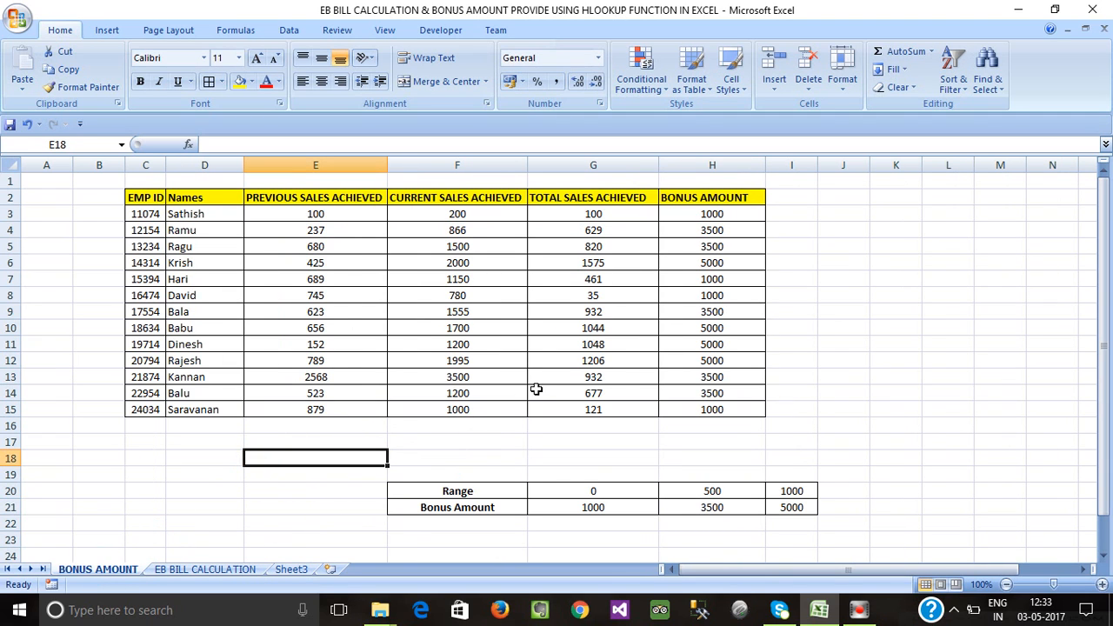